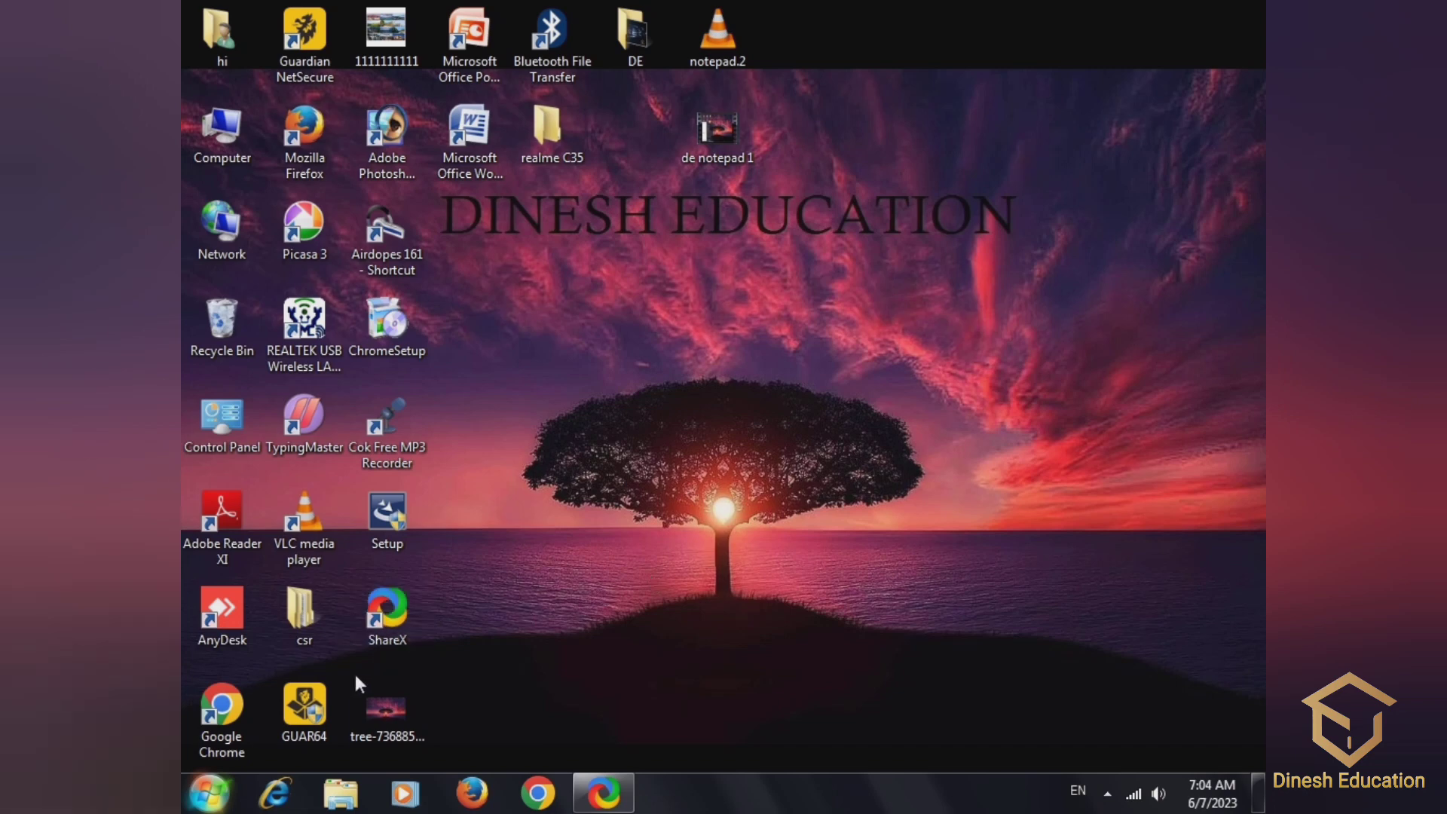
Expand the Accessories folder under All Programs in the Start menu to reveal Notepad.
click(209, 793)
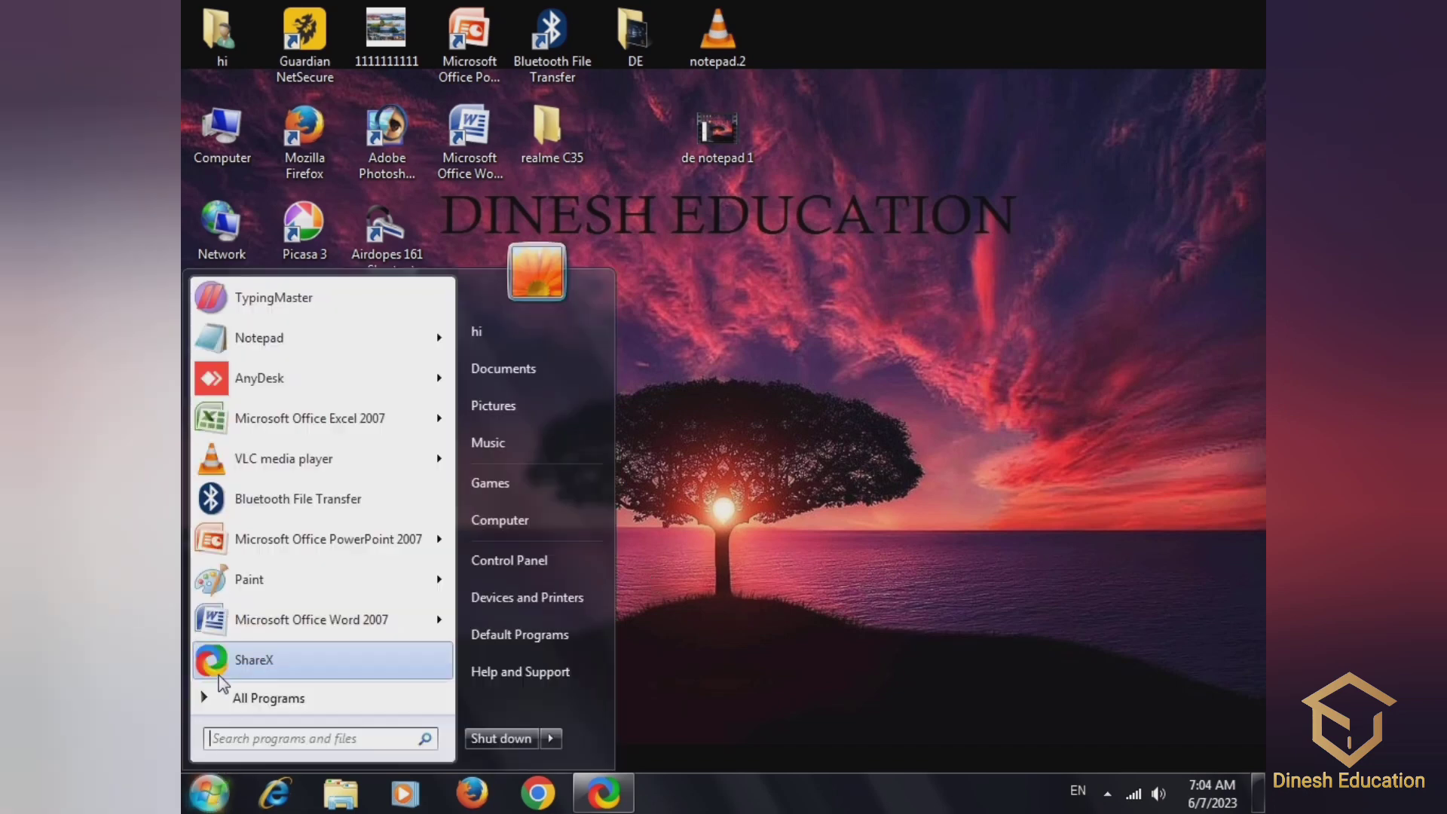
click(223, 697)
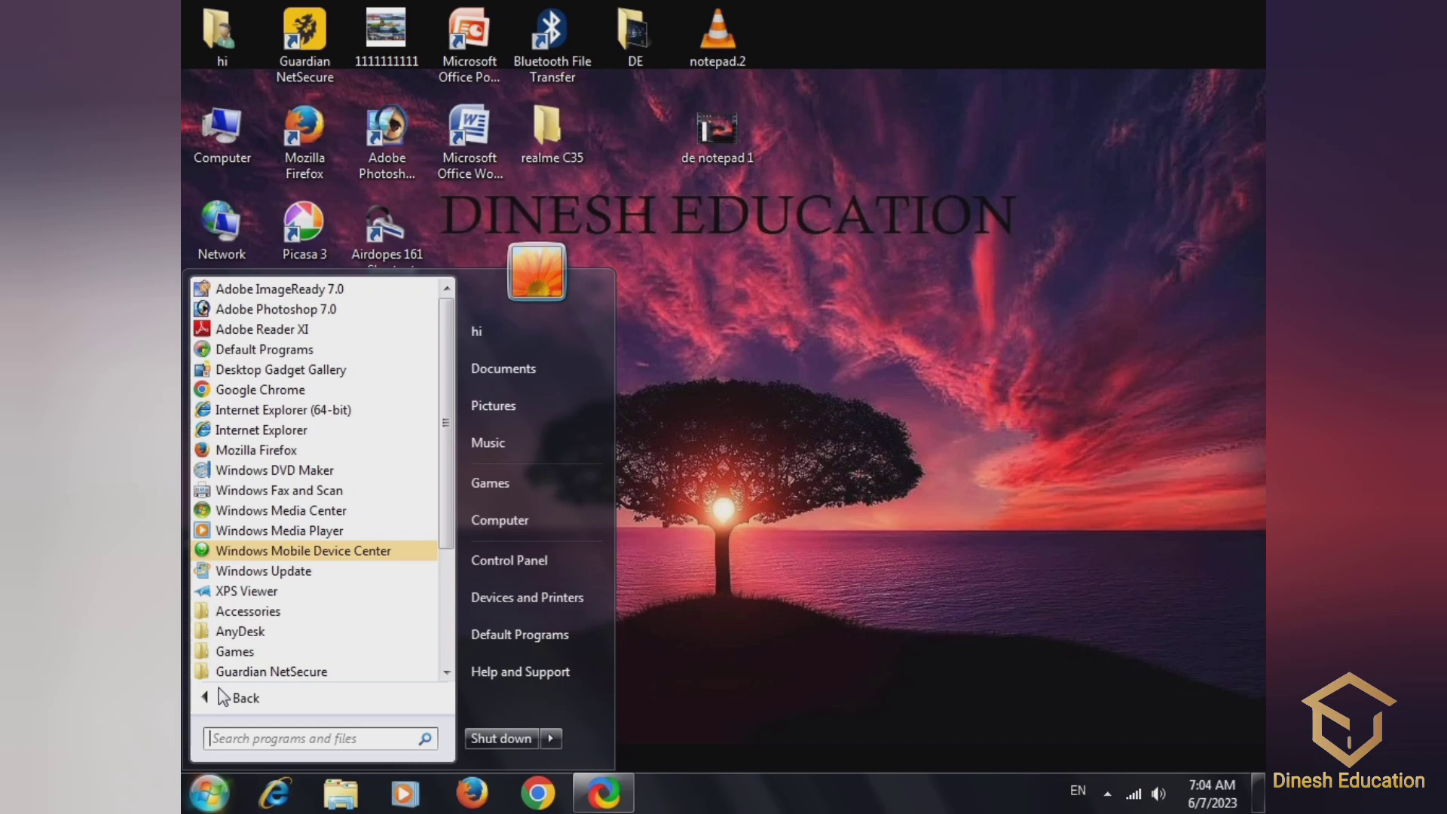
click(248, 613)
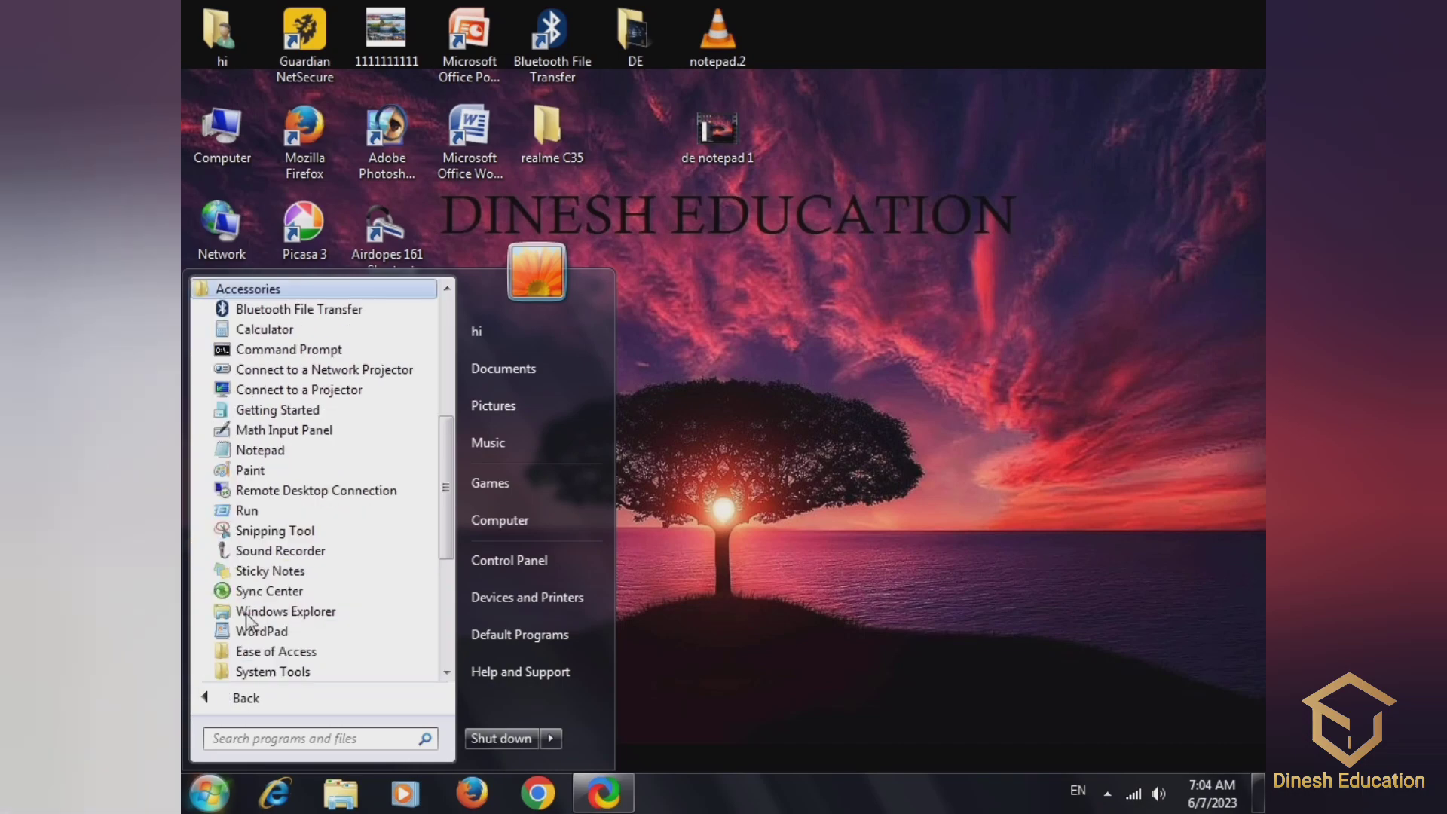
Launch Notepad maximized and open NOTEPAD PART 1 from the NOTE PAD folder.
click(260, 450)
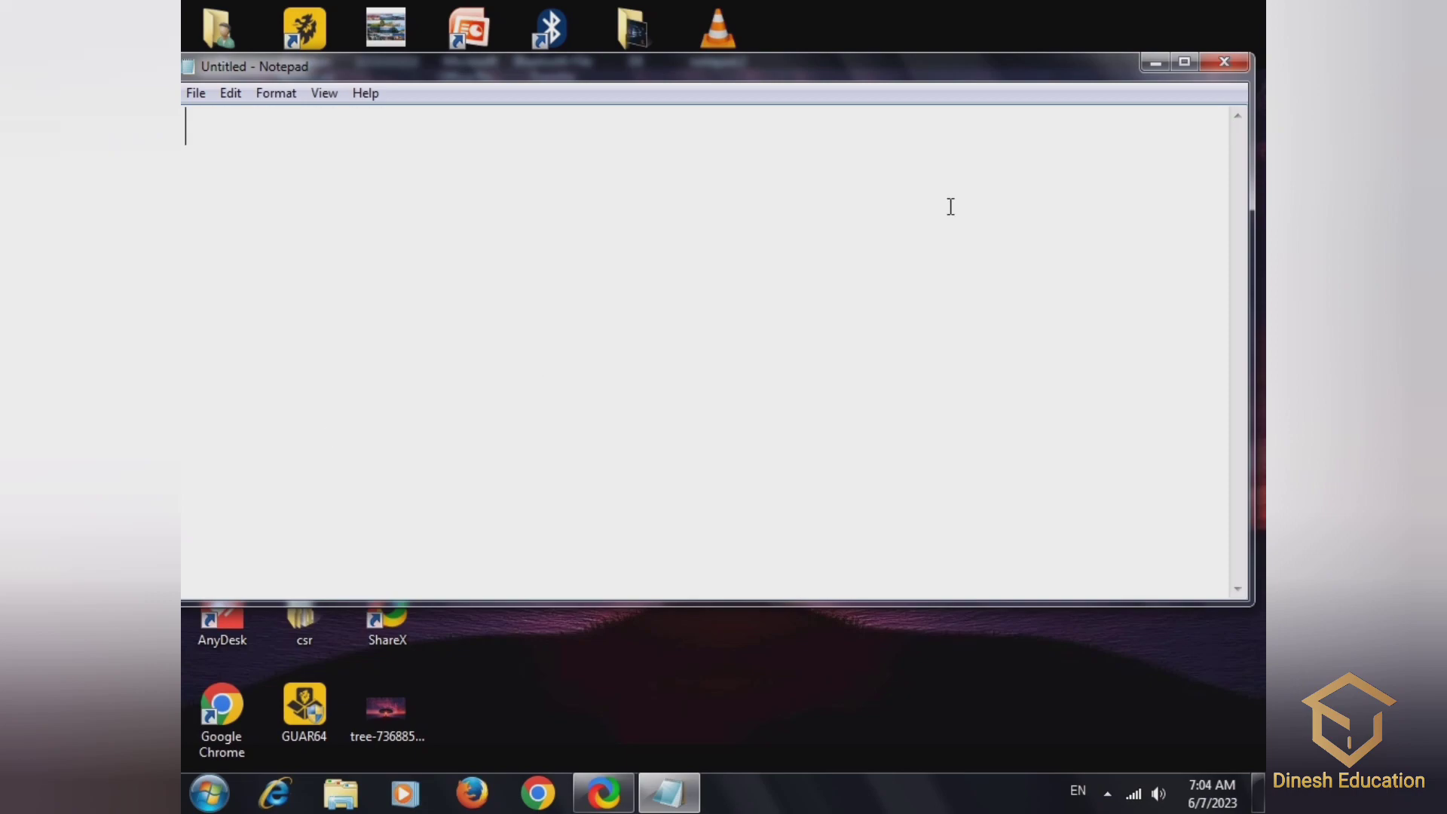
click(1184, 62)
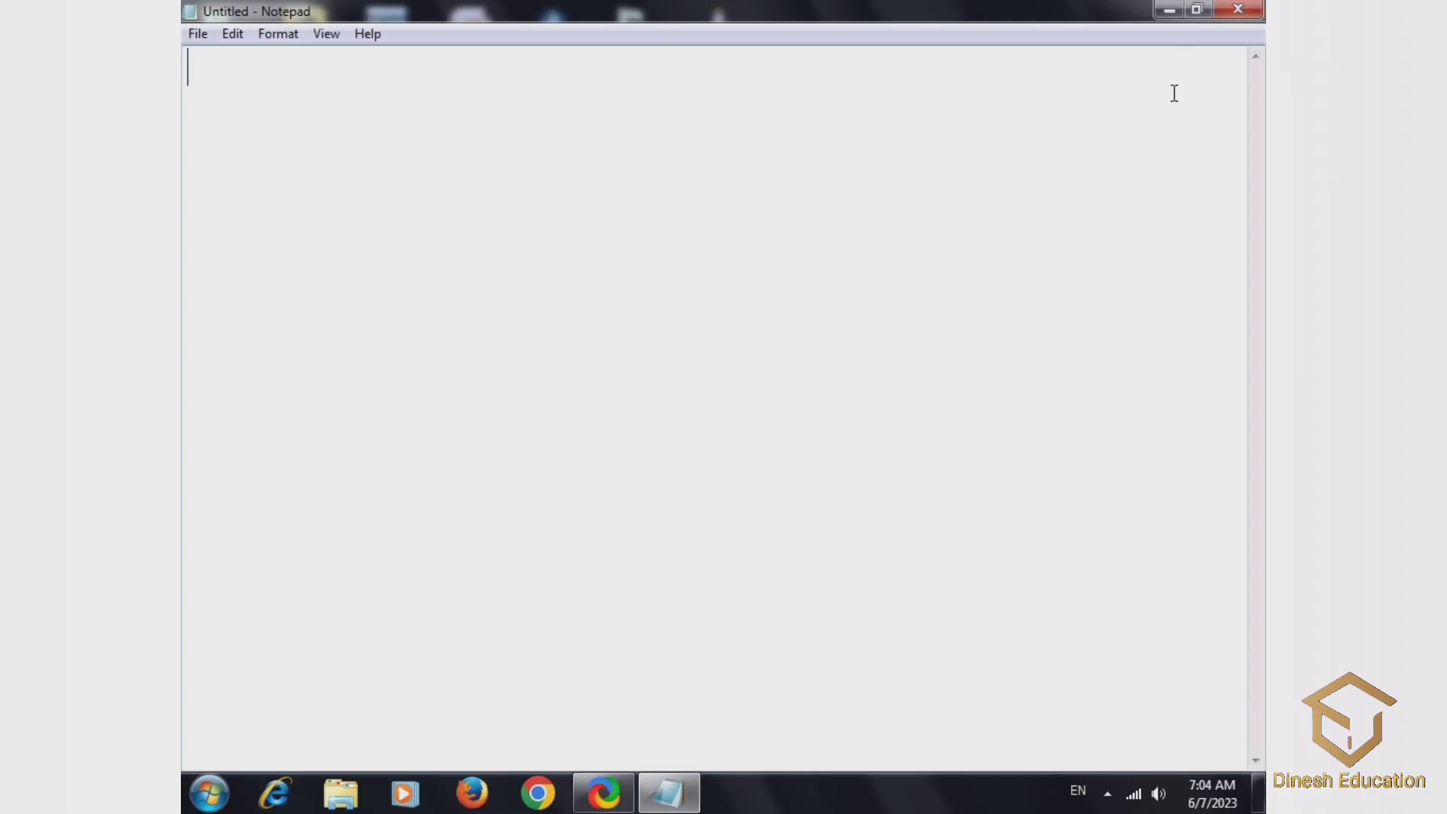
click(199, 35)
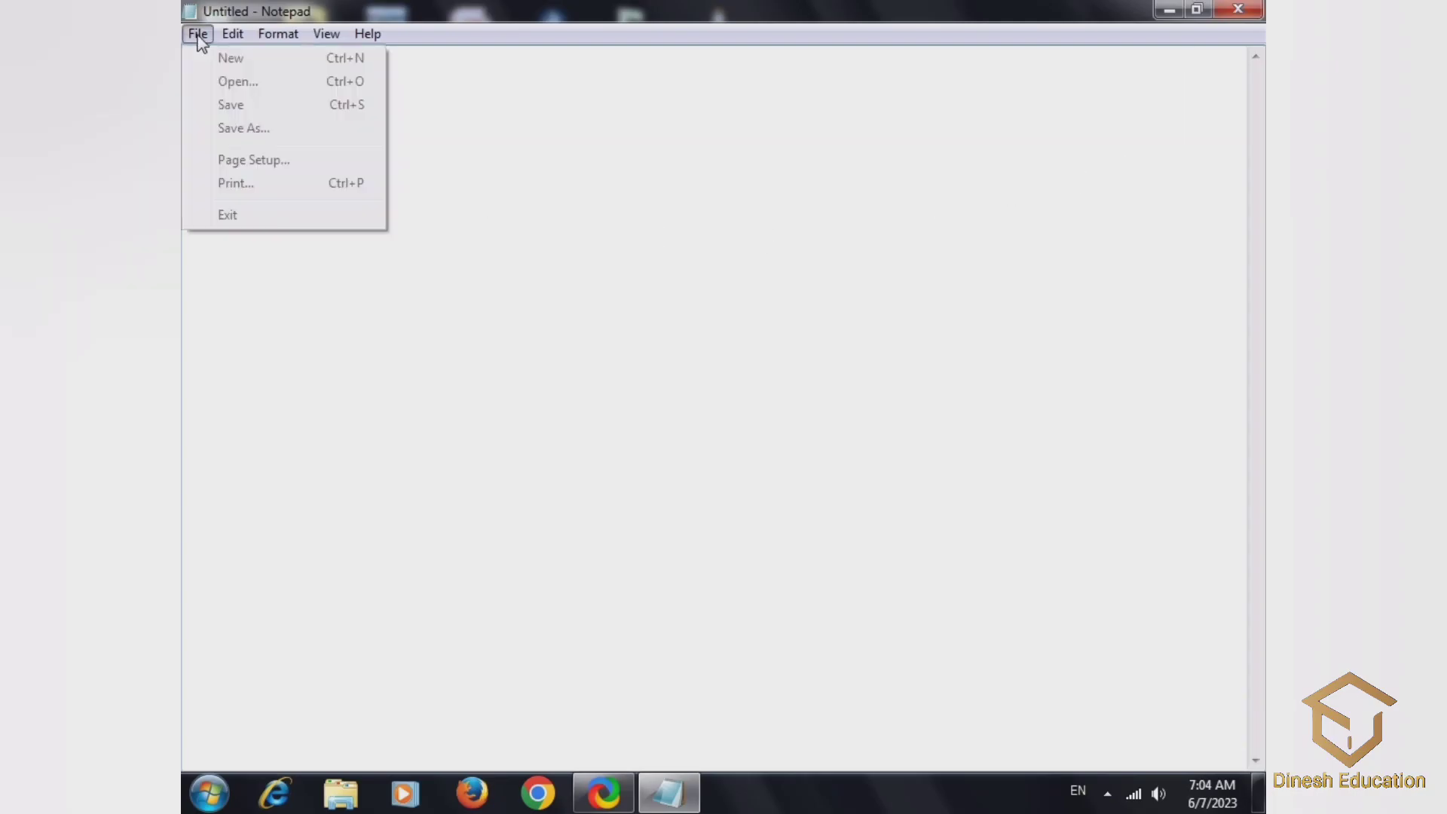
click(268, 81)
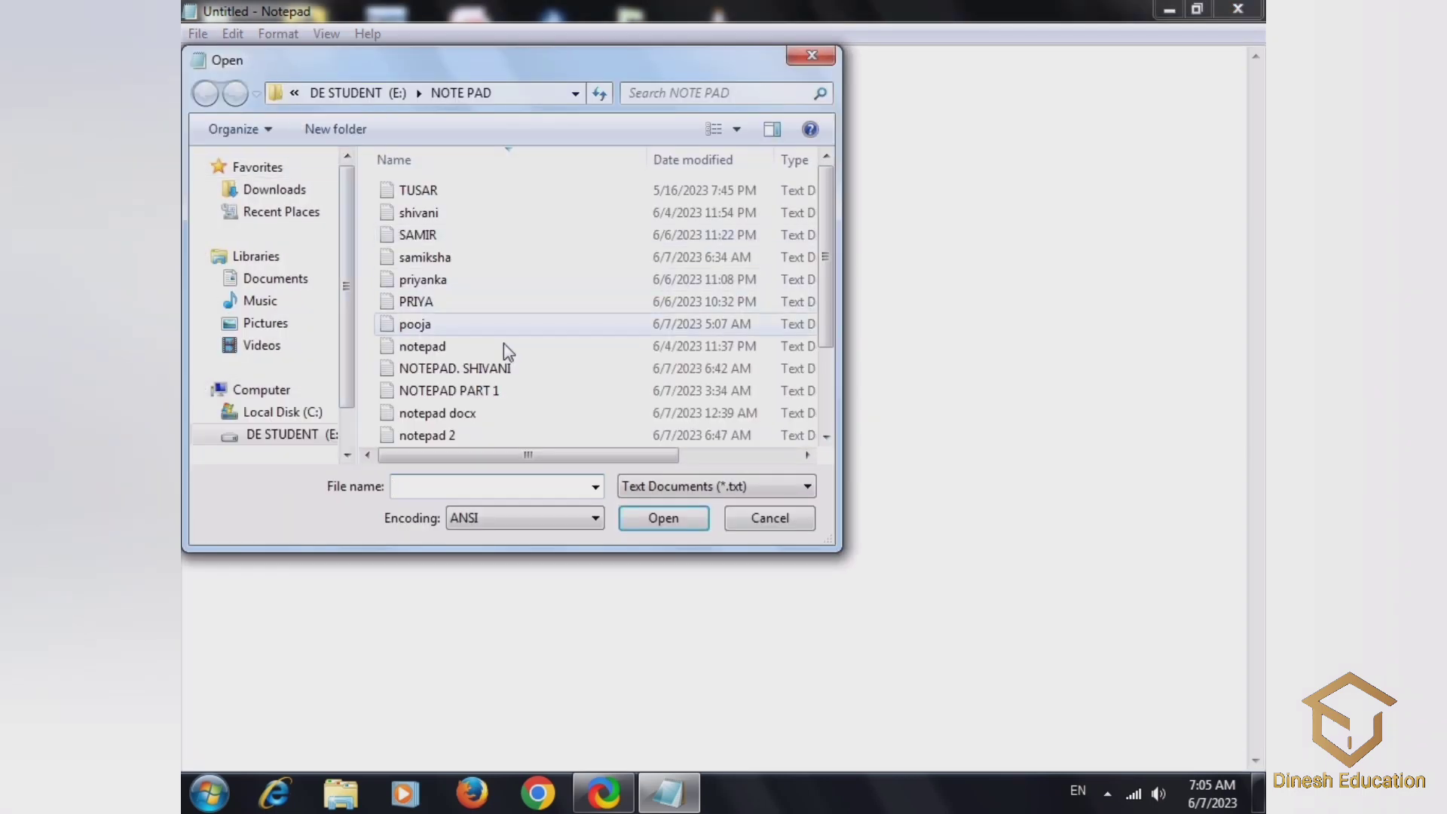
click(493, 391)
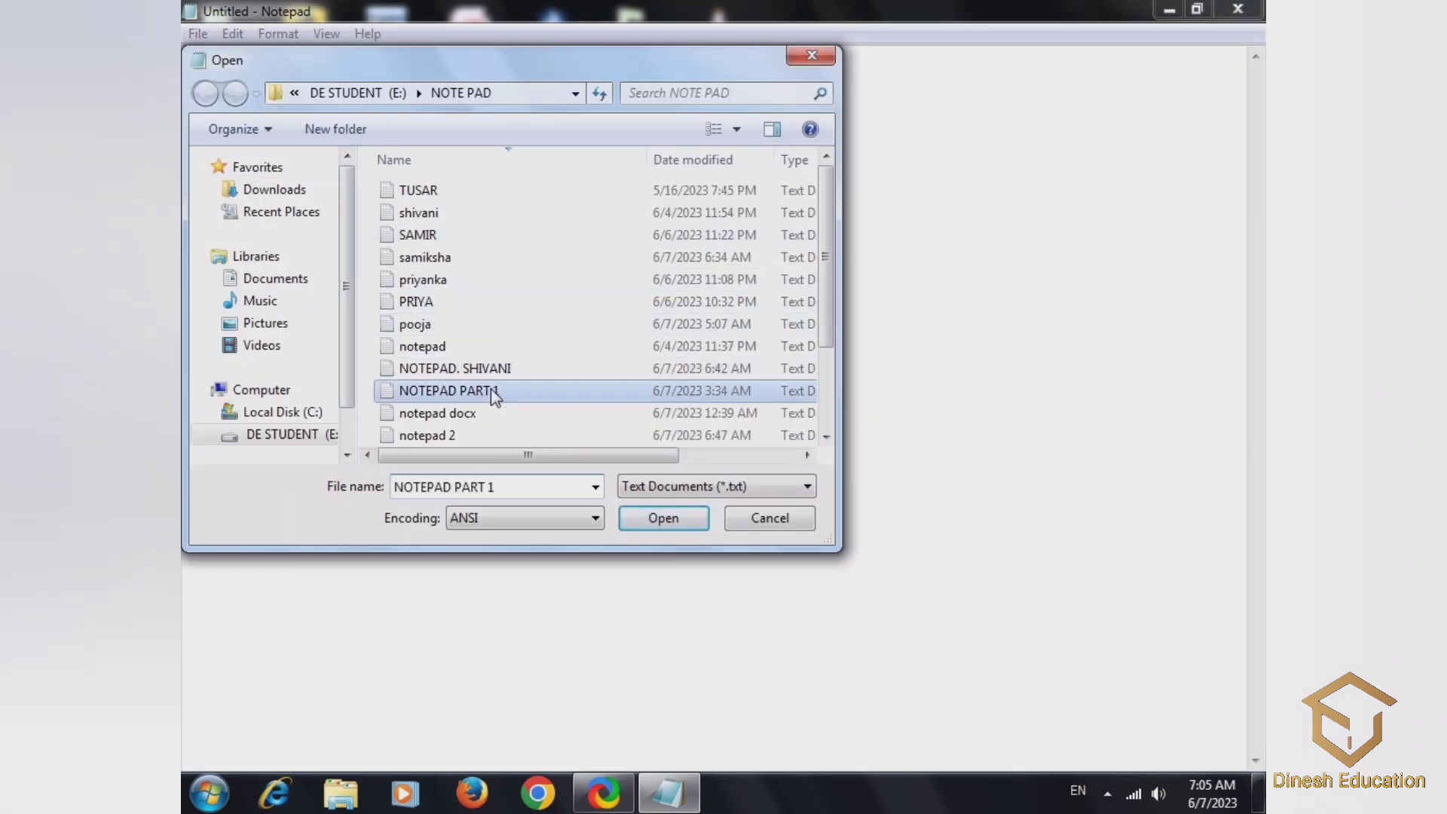
click(638, 517)
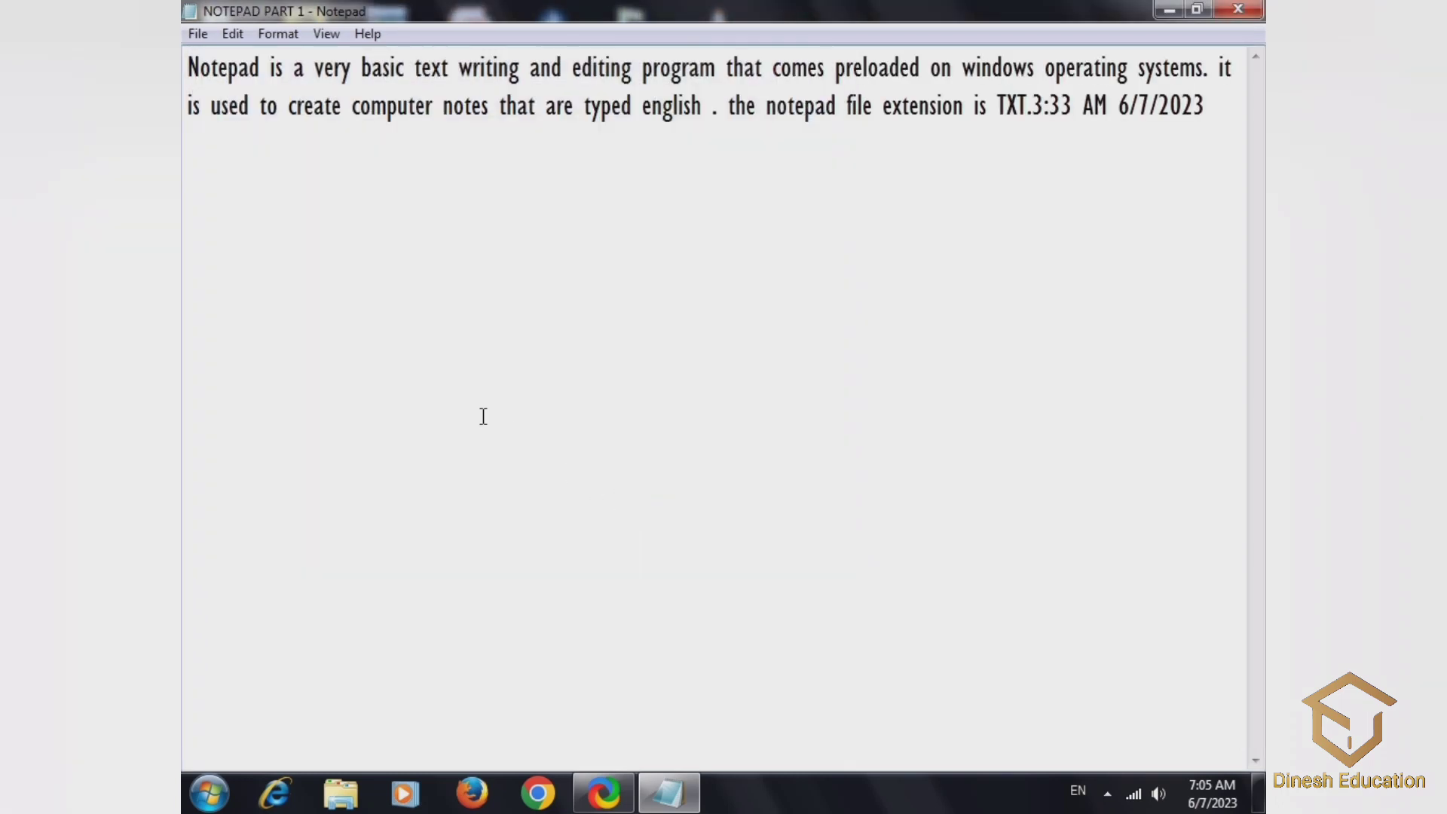
Save the document as NOTEPAD PART 2 by changing the file name's 1 to 2.
click(198, 34)
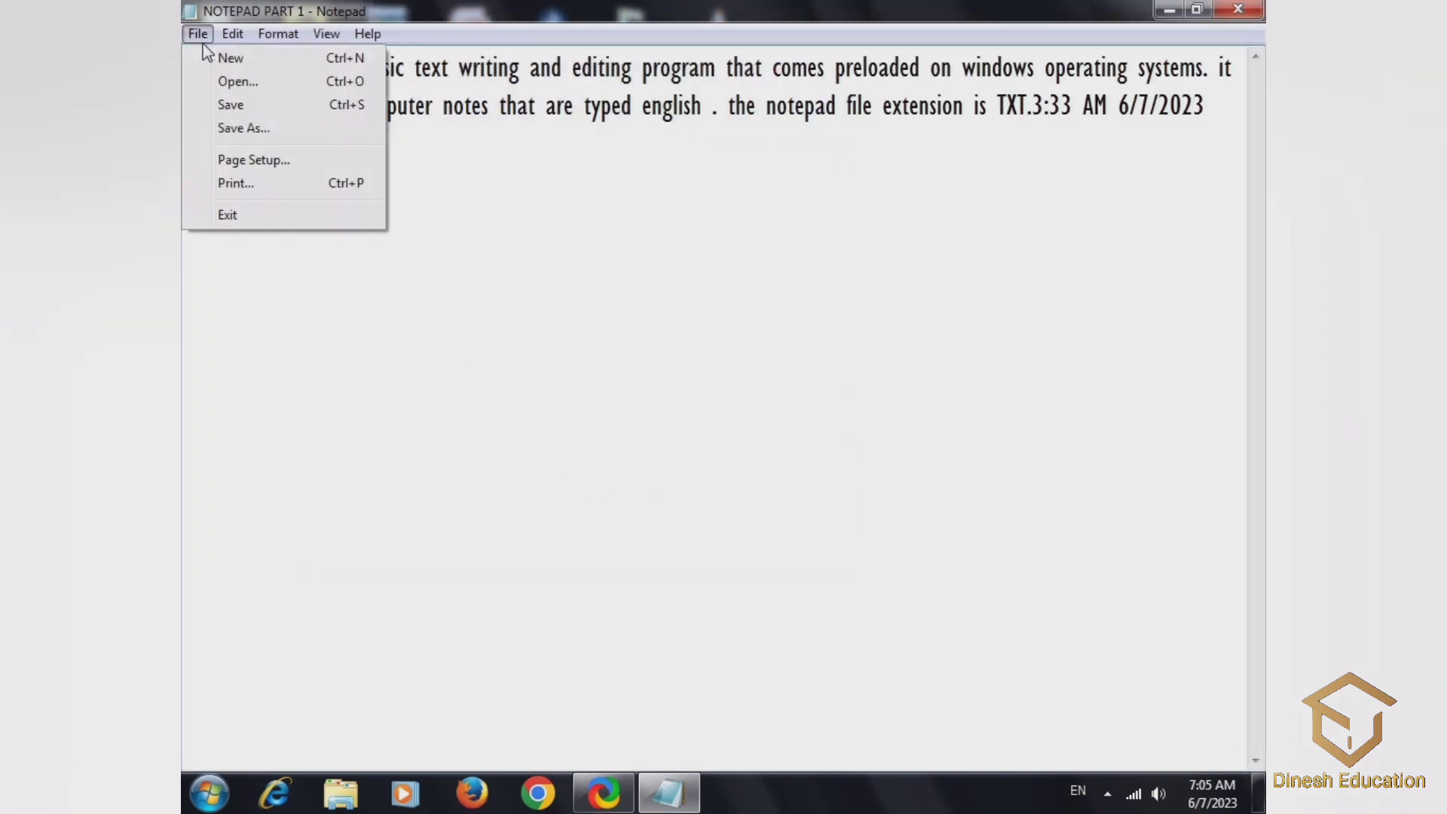
click(270, 130)
click(454, 444)
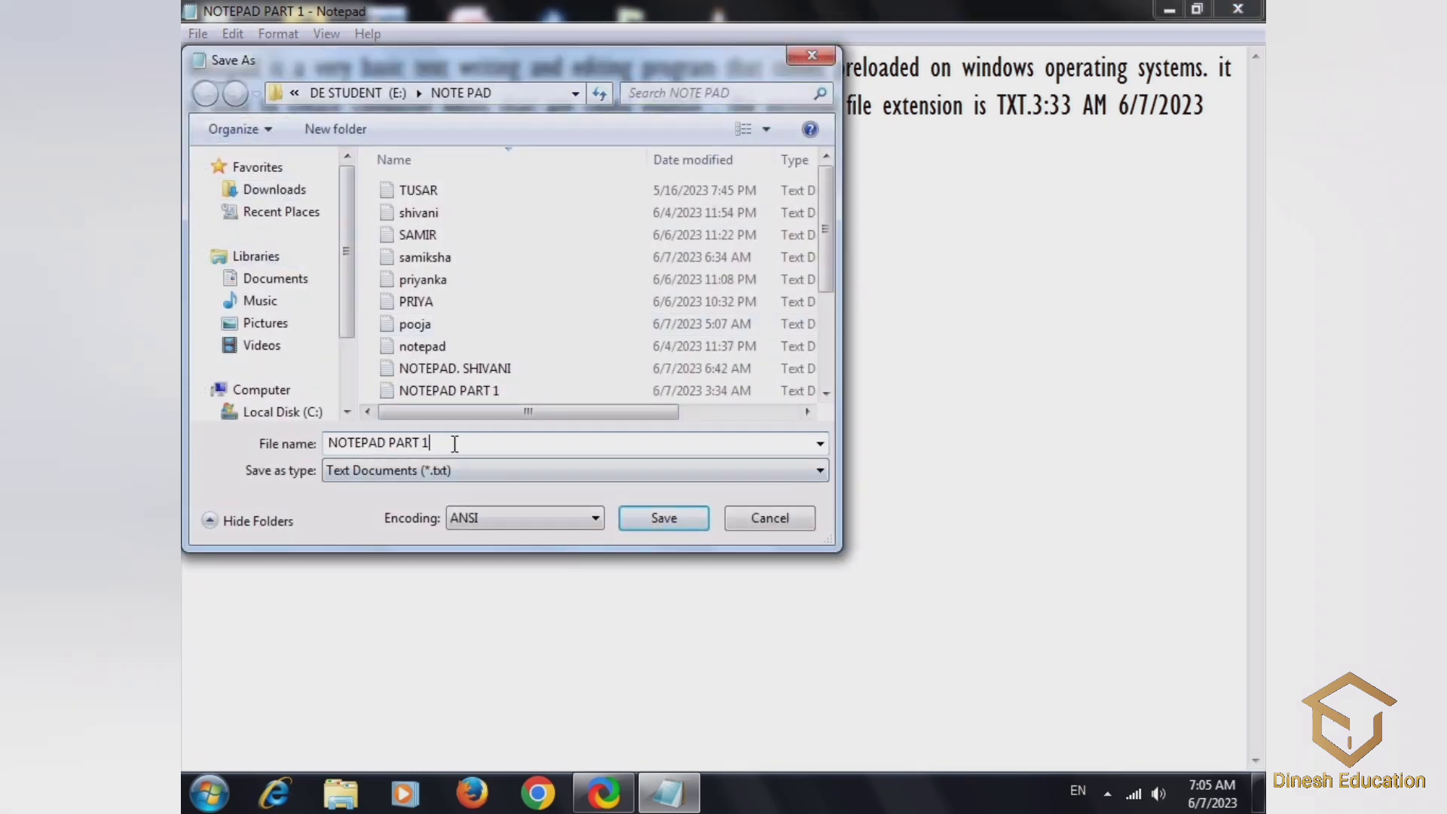
key(BackSpace)
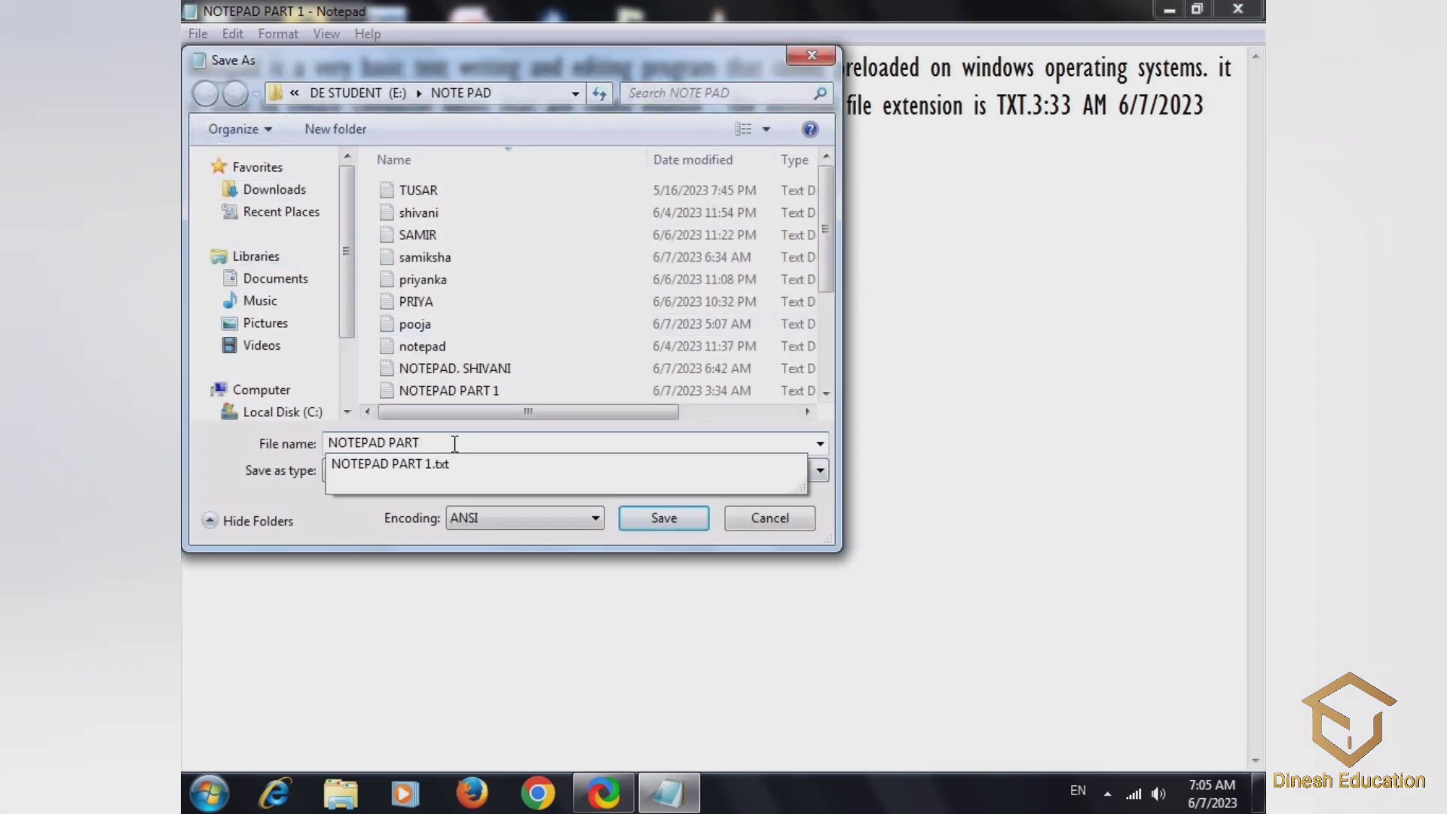
text(2)
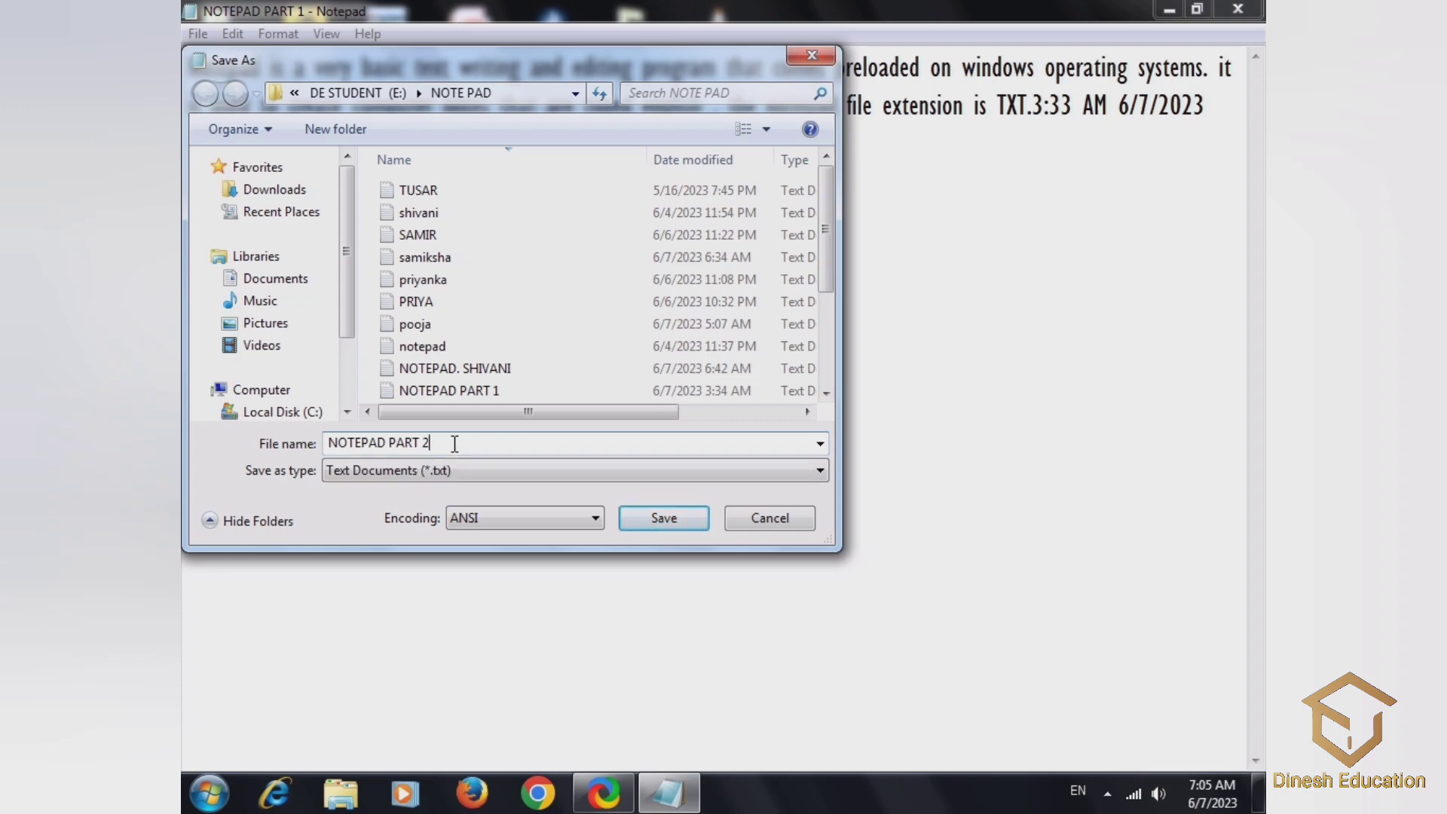
click(650, 522)
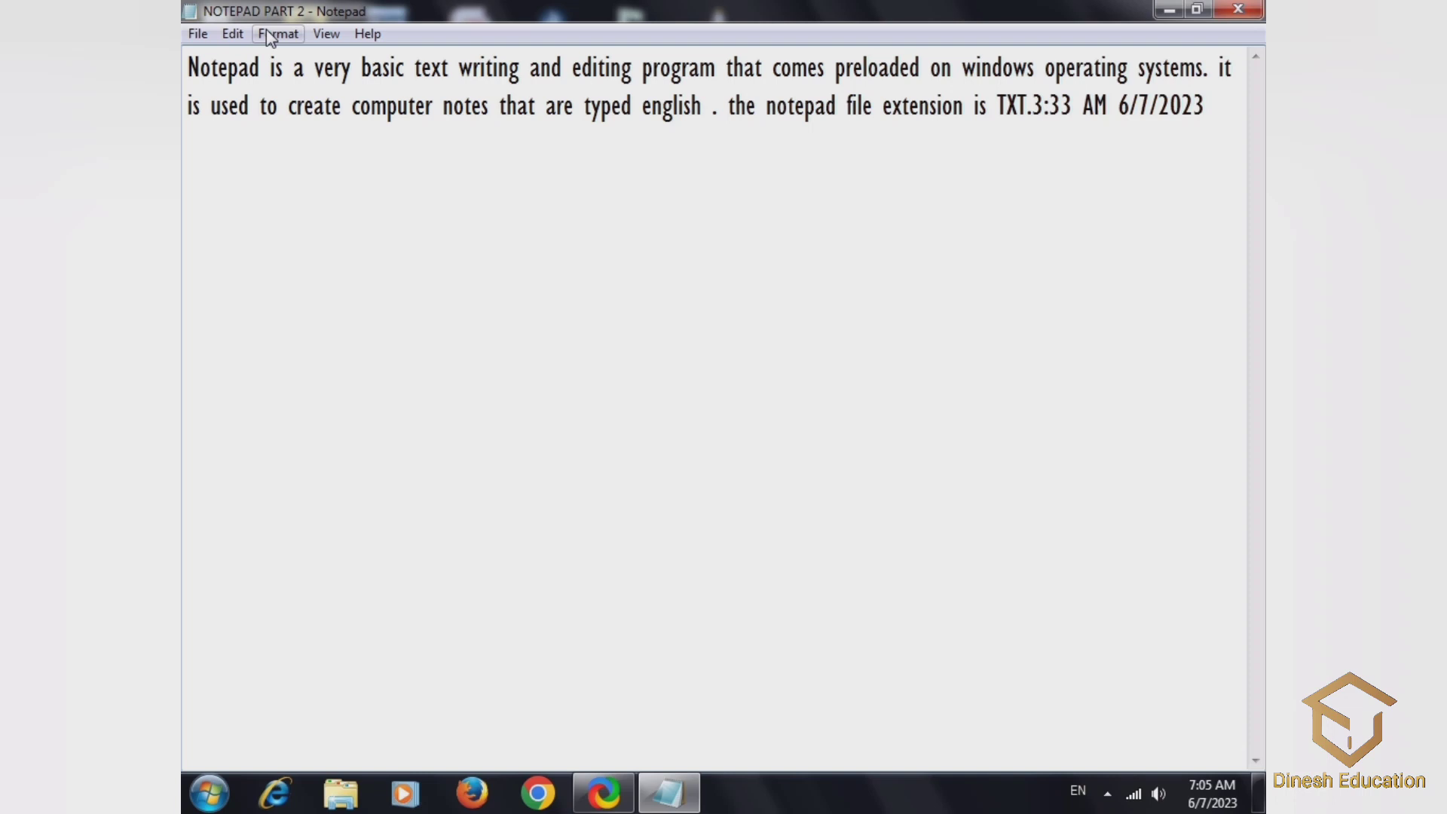
Set the page's paper size to Letter Small in Page Setup.
click(197, 34)
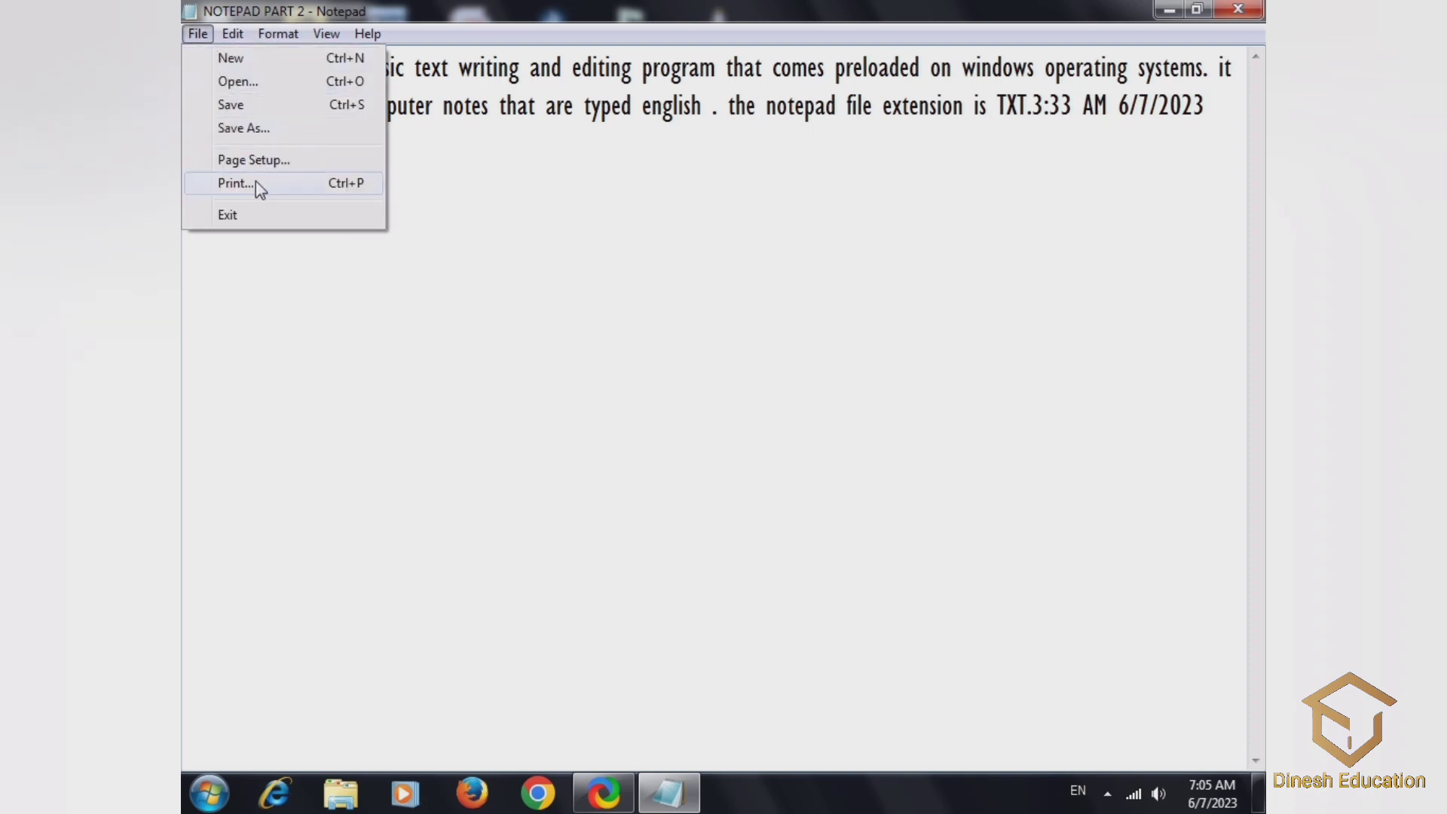
click(270, 161)
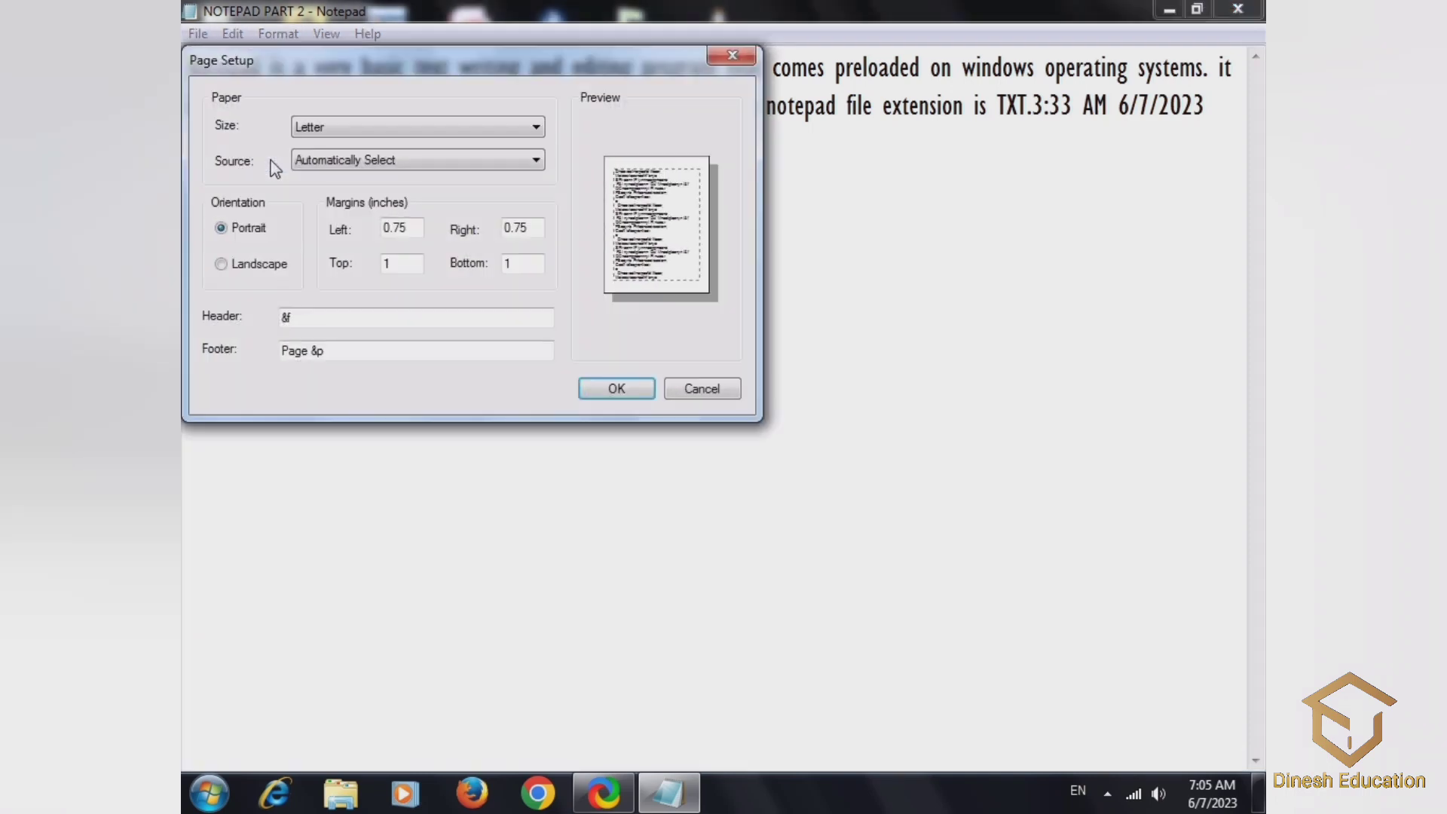
click(541, 127)
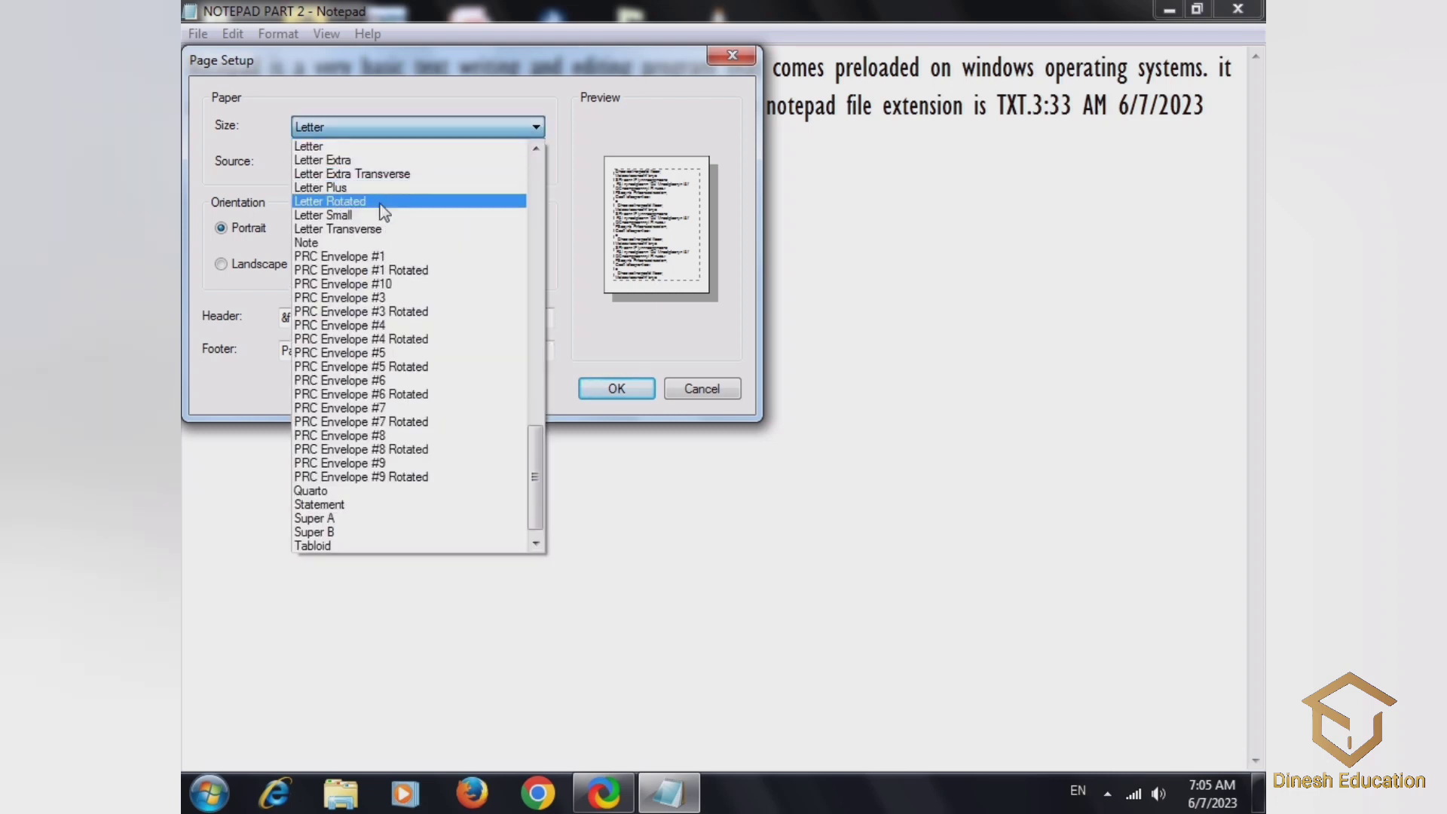
click(375, 216)
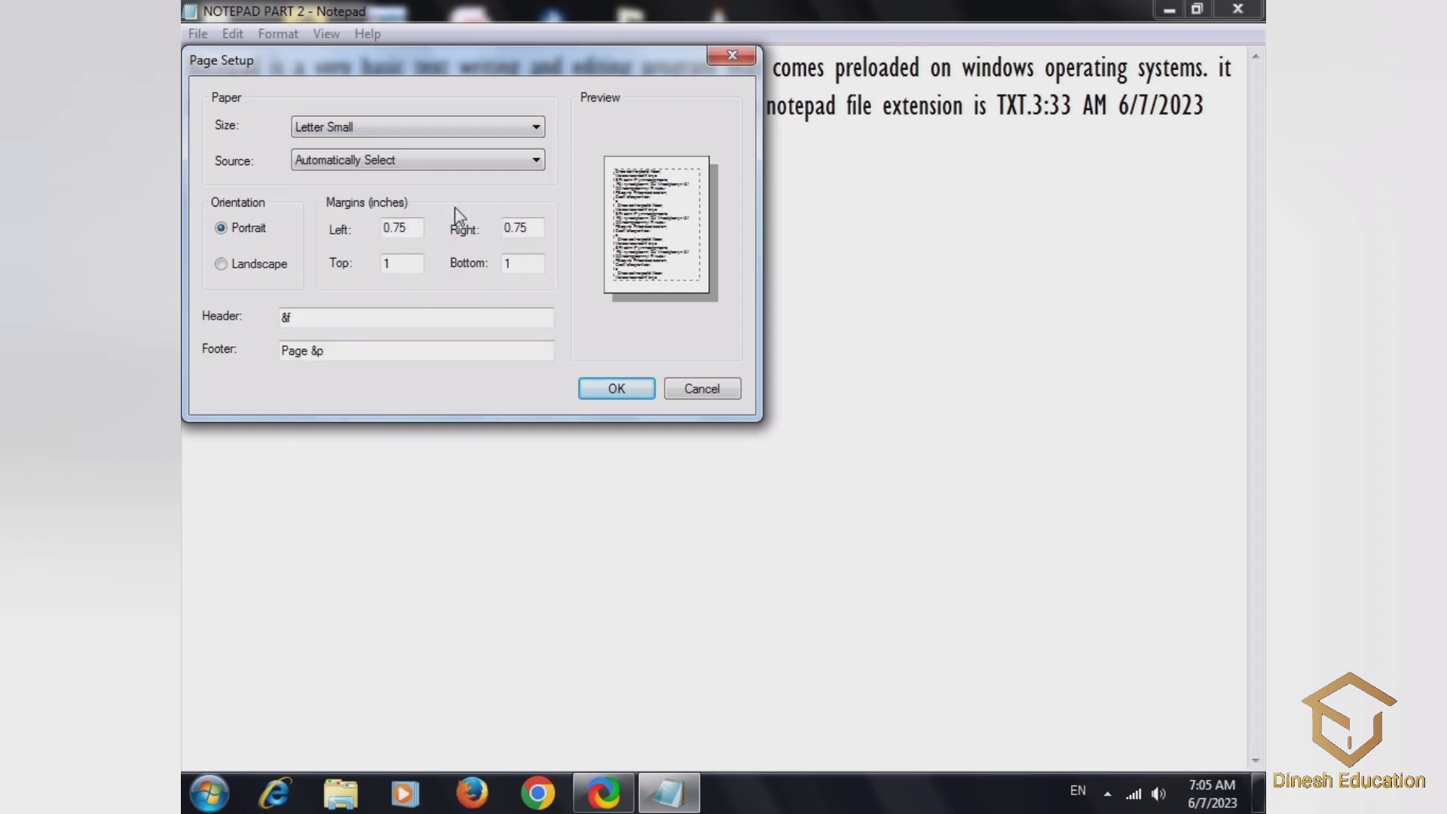
click(616, 389)
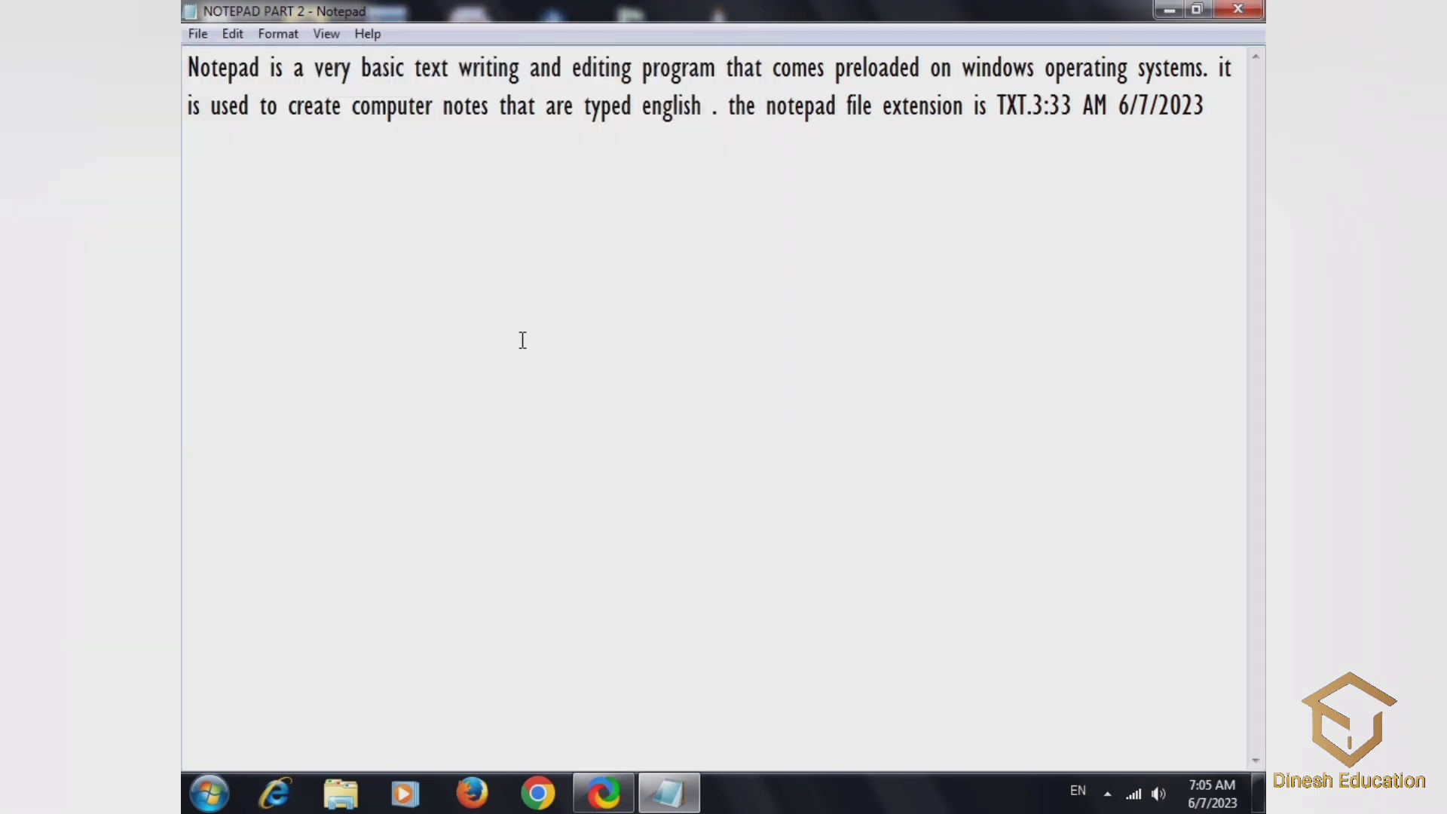
View the Print dialog without printing, then exit Notepad.
click(199, 38)
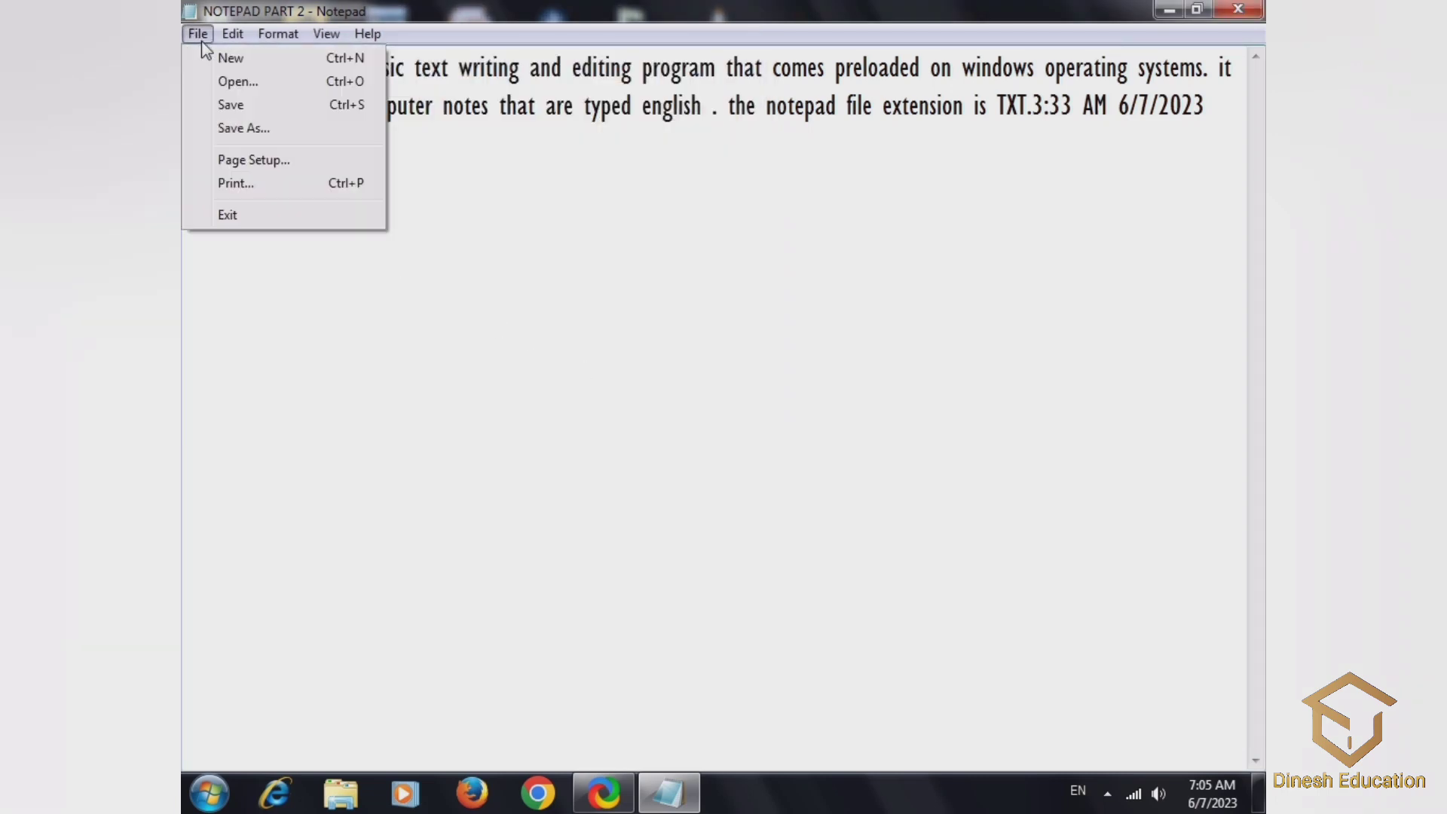
click(262, 185)
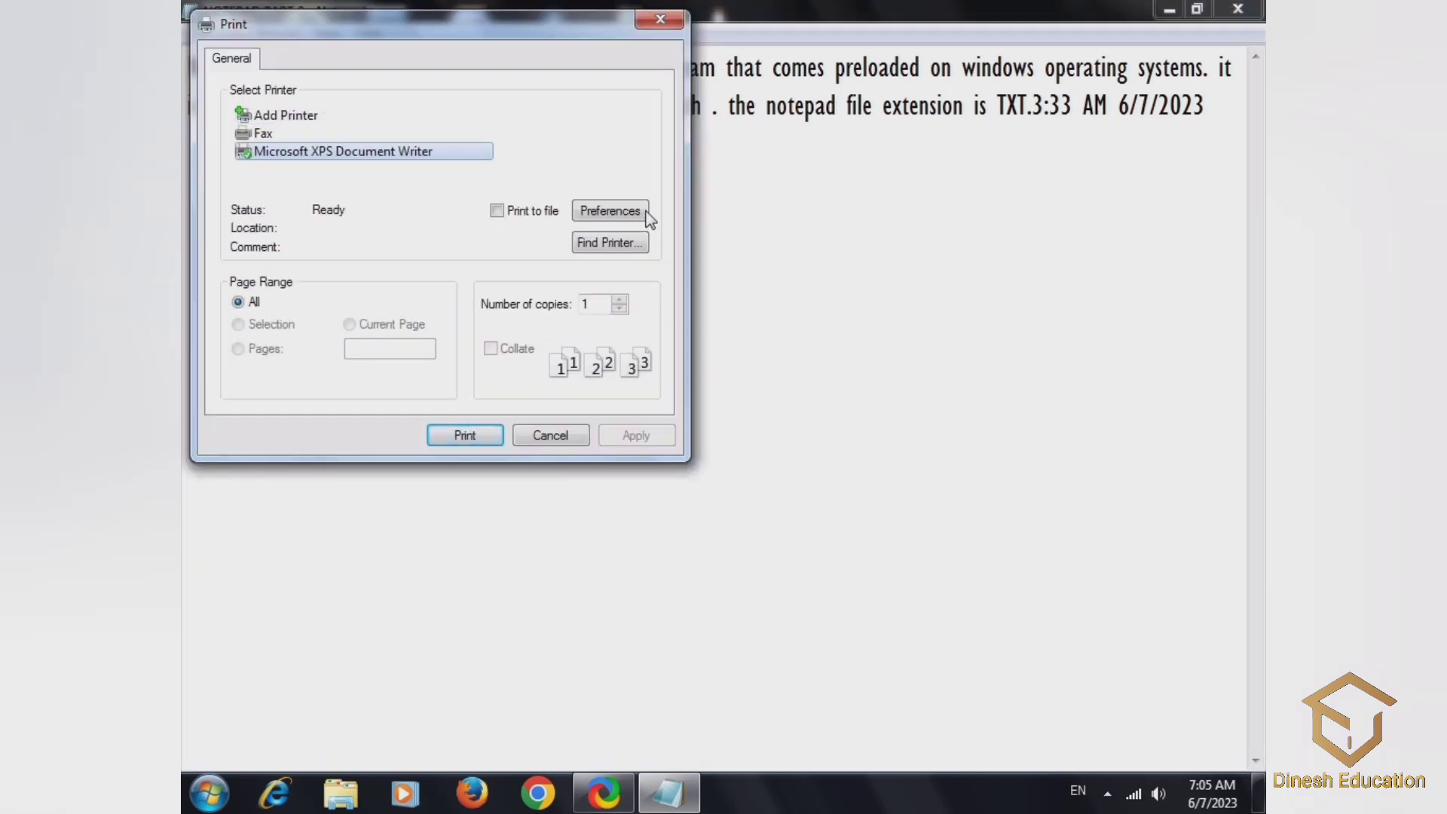
click(656, 18)
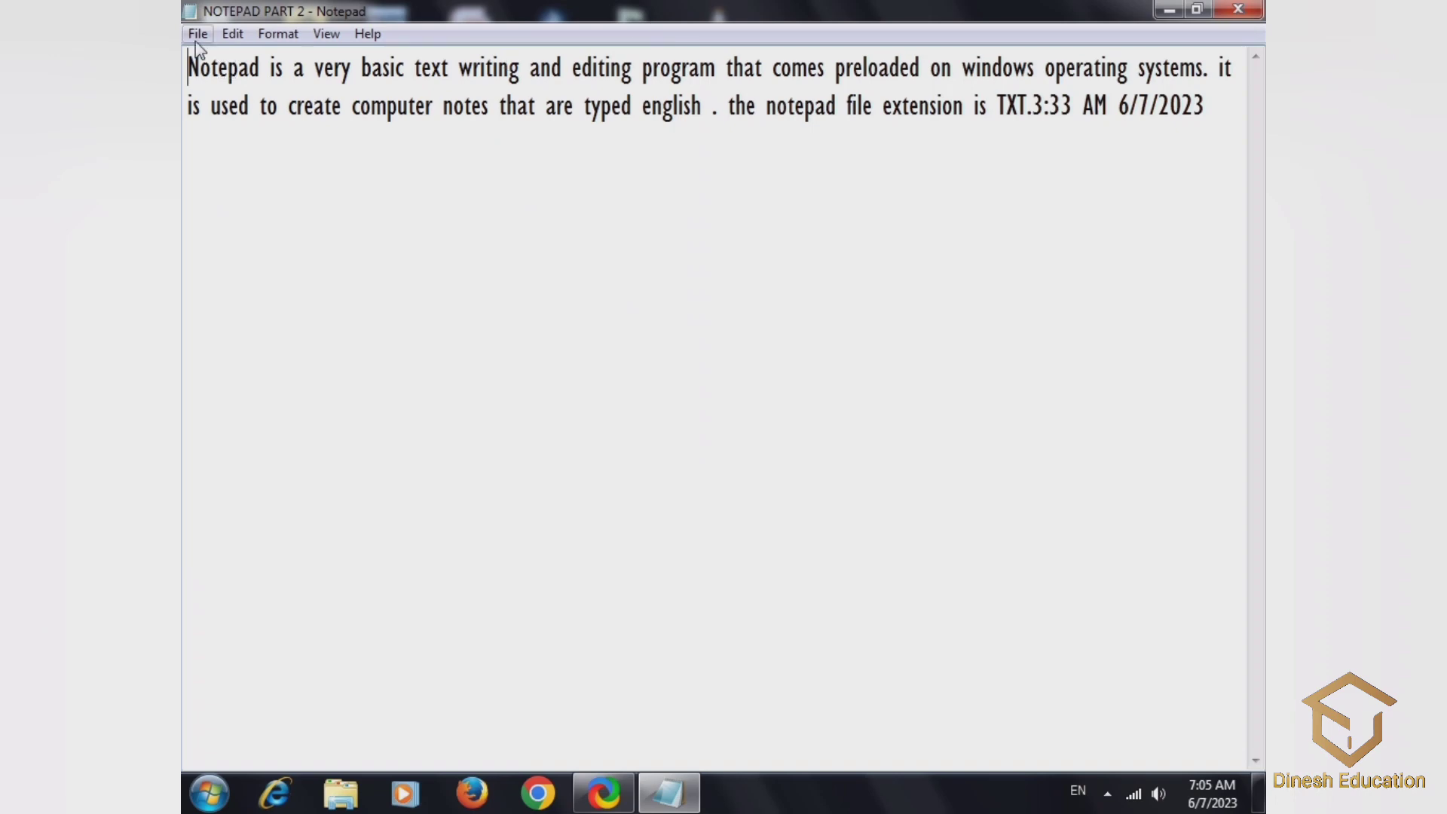
click(198, 38)
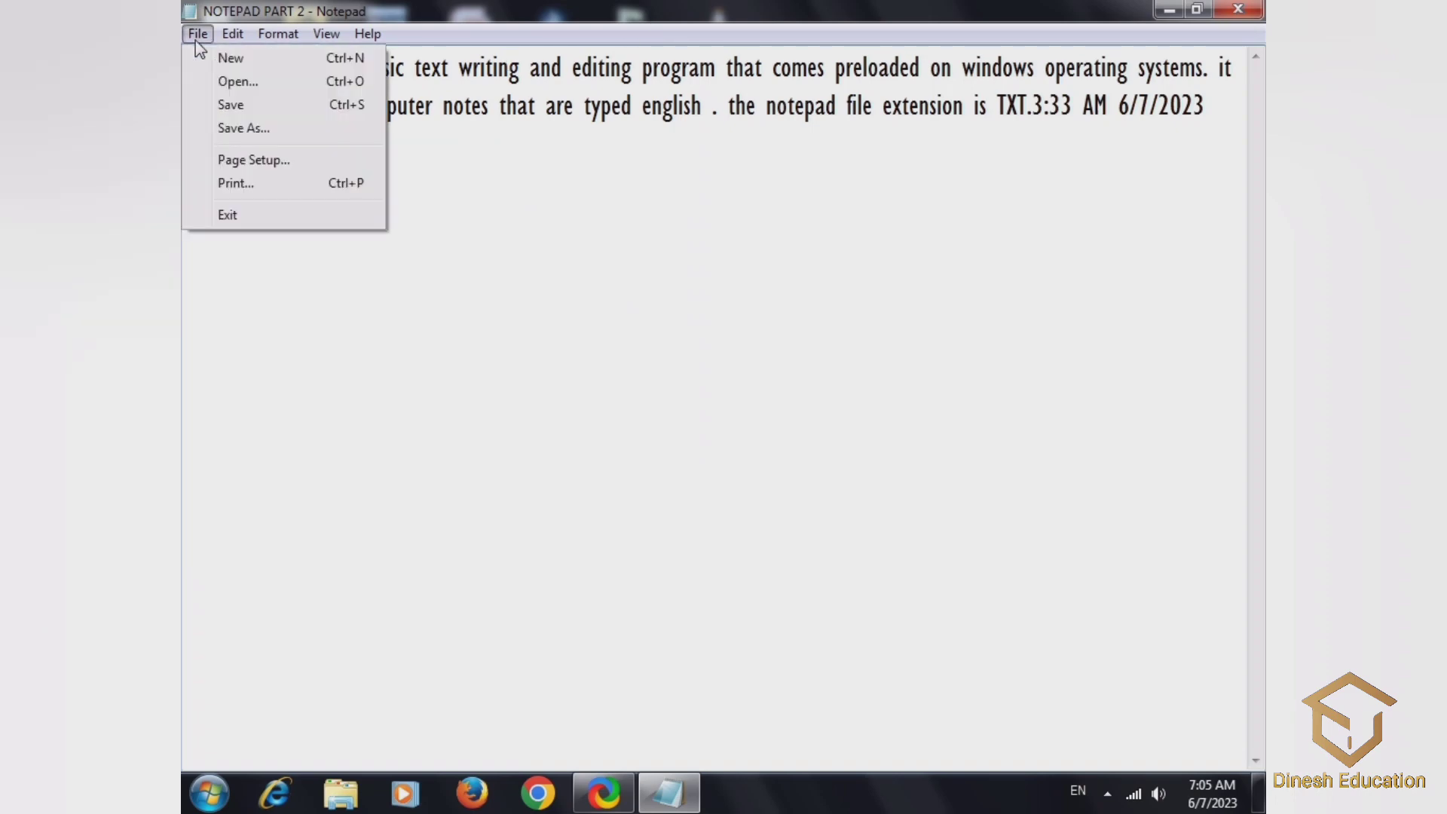
click(255, 218)
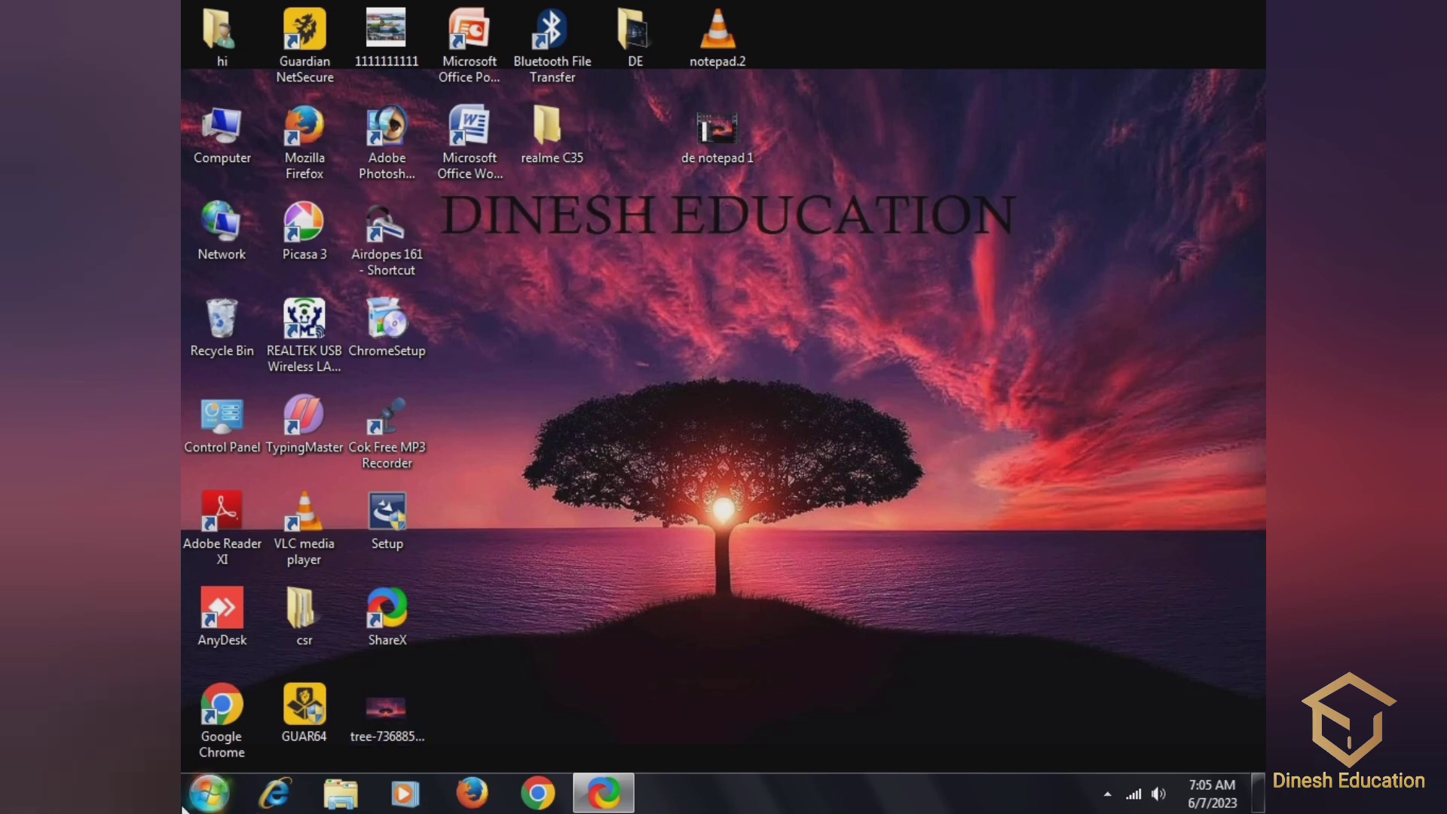
Relaunch Notepad from All Programs > Accessories for a blank Untitled document.
click(214, 770)
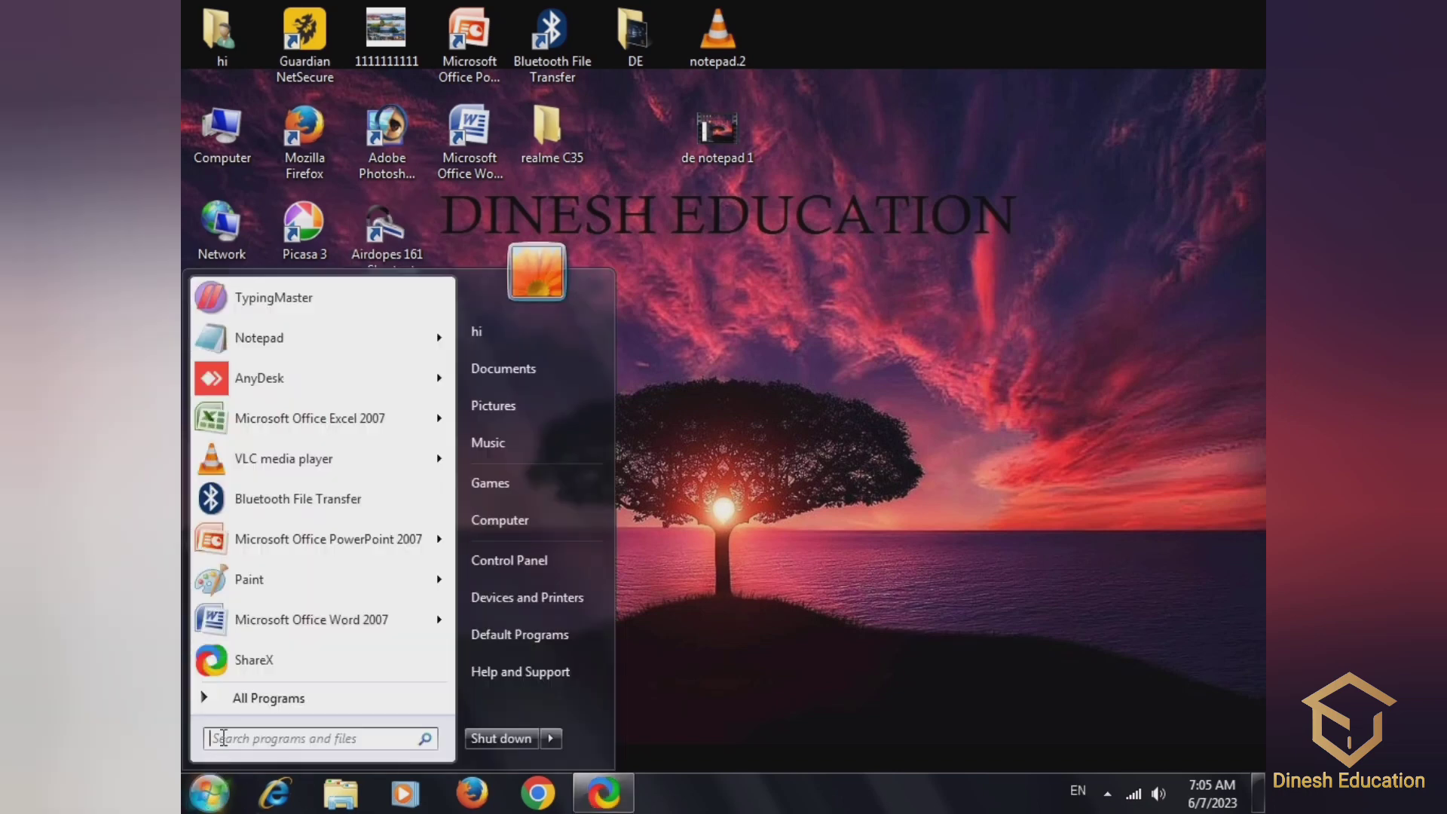
click(242, 699)
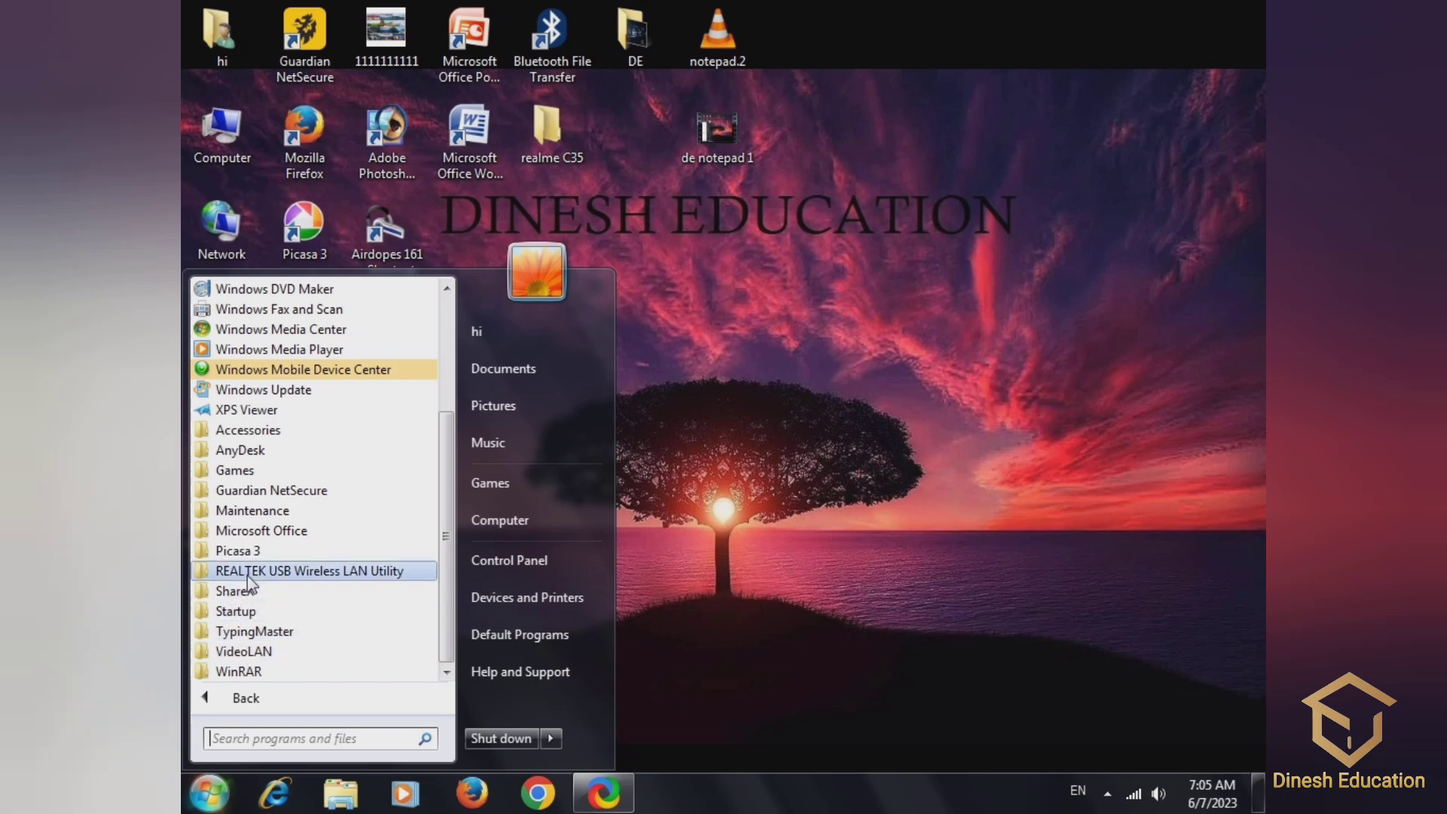
click(258, 433)
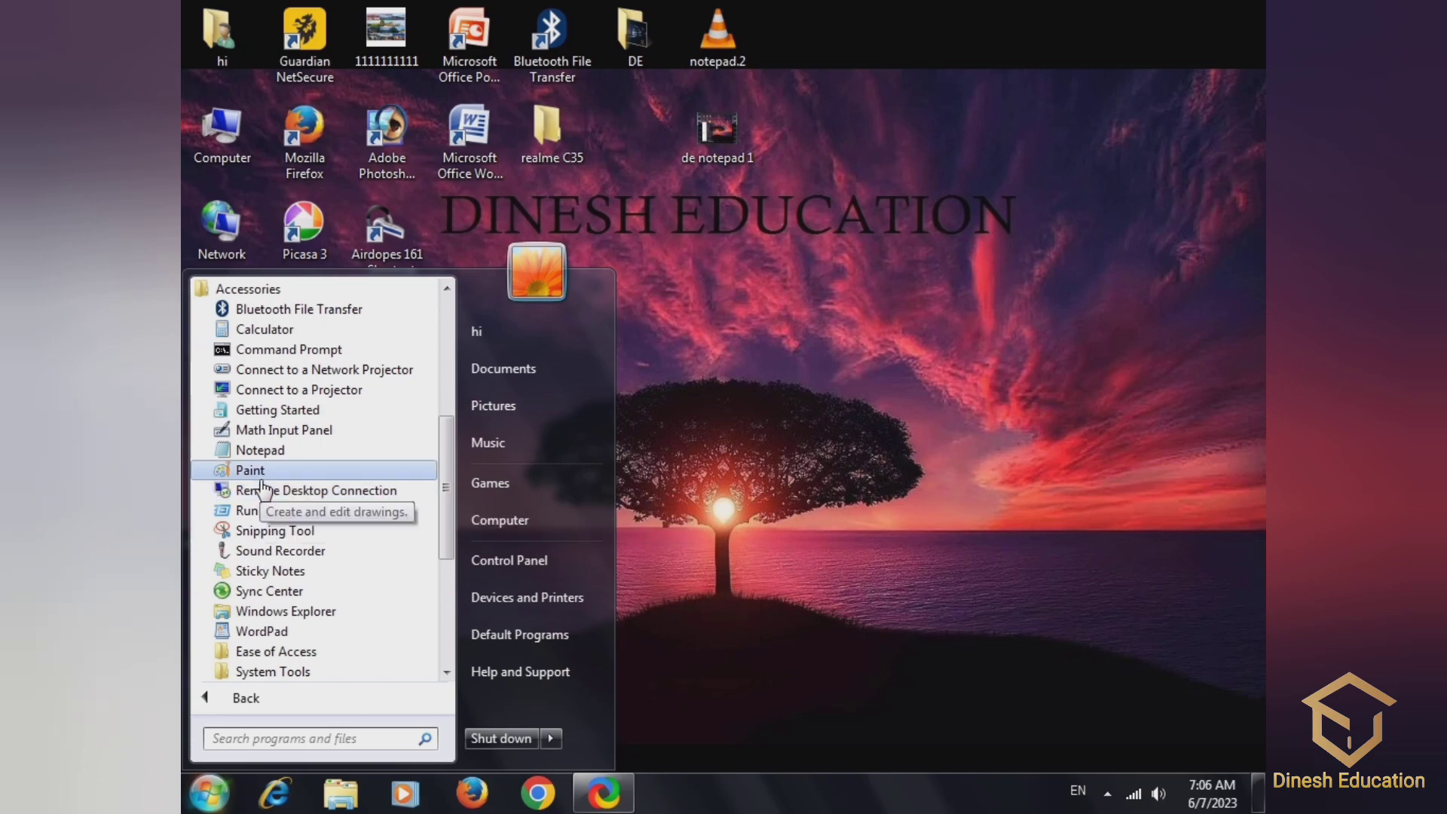
click(265, 451)
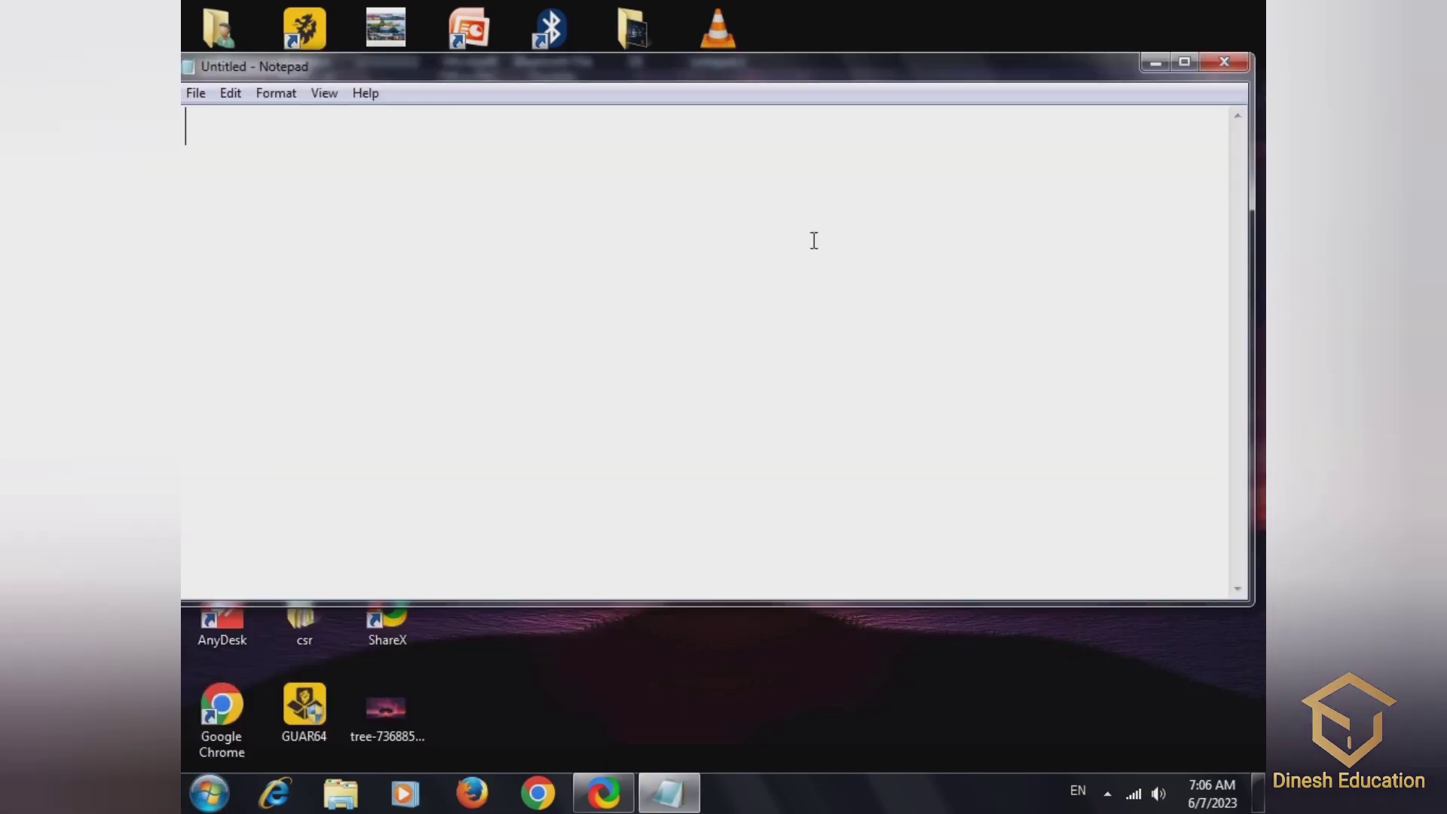
Maximize Notepad and open the NOTEPAD text file describing Notepad and TXT.
click(1183, 63)
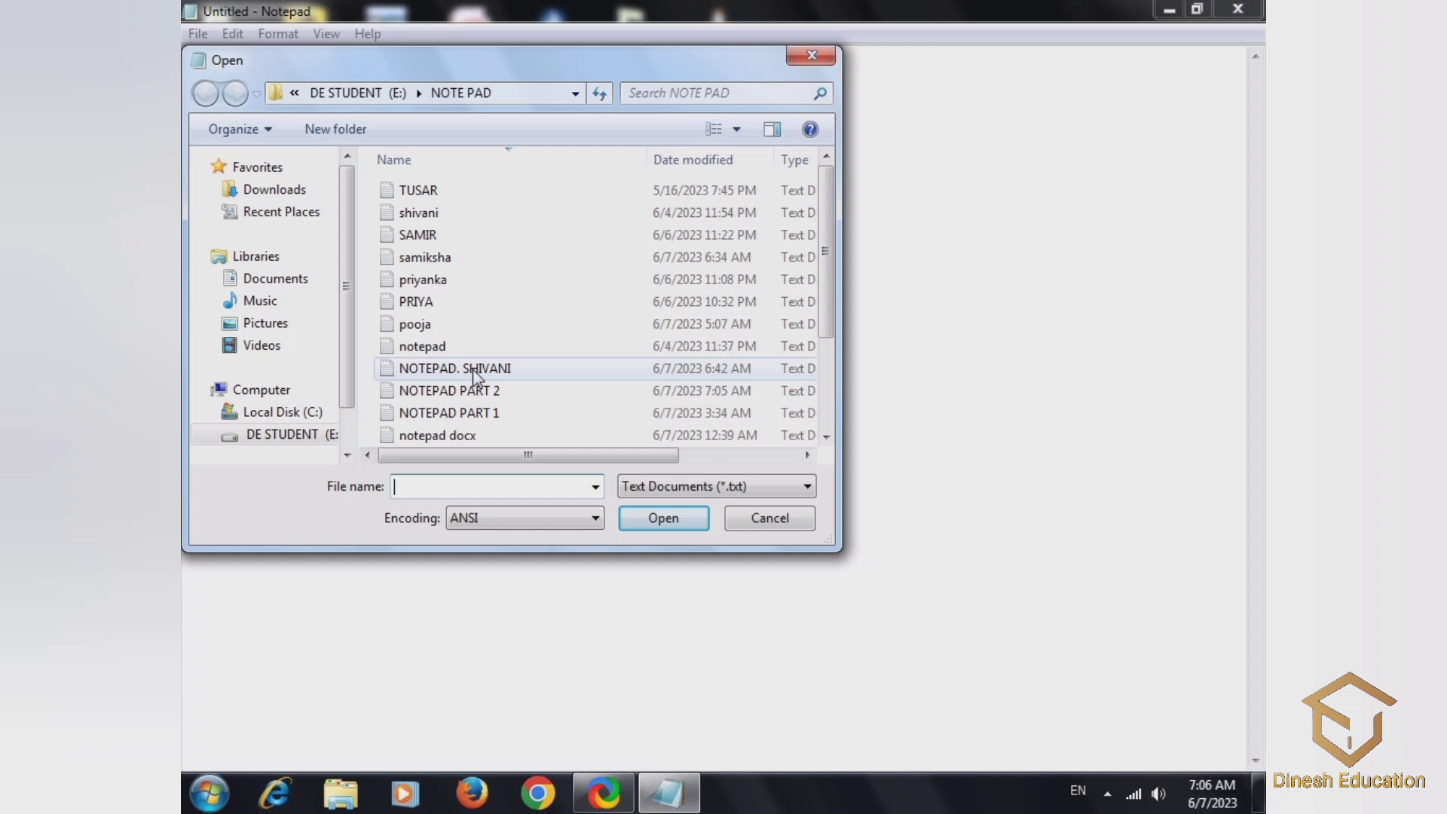
click(475, 369)
click(662, 519)
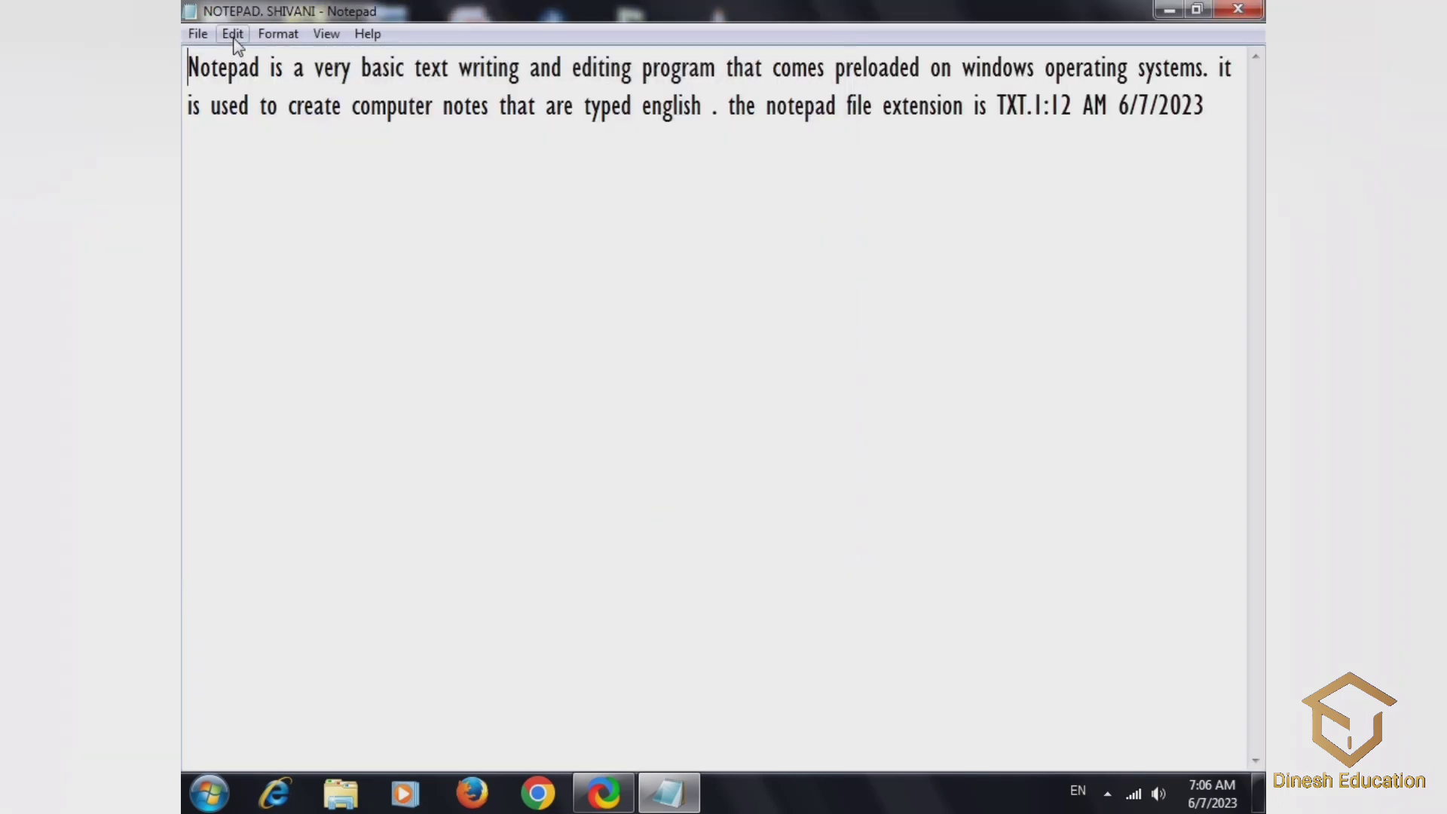
Select the paragraph, copy it, cut it out and paste it back.
click(234, 40)
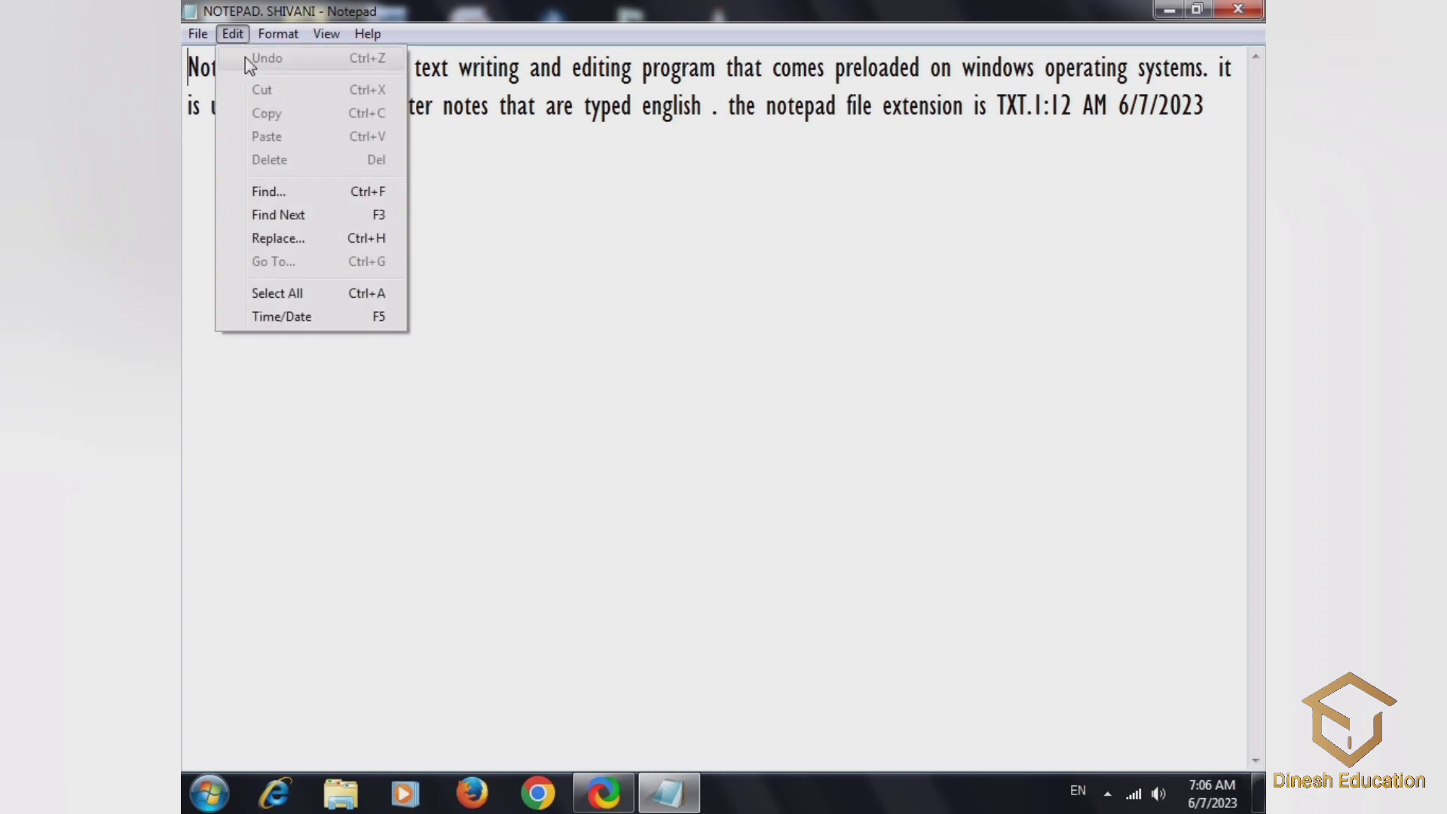
click(499, 233)
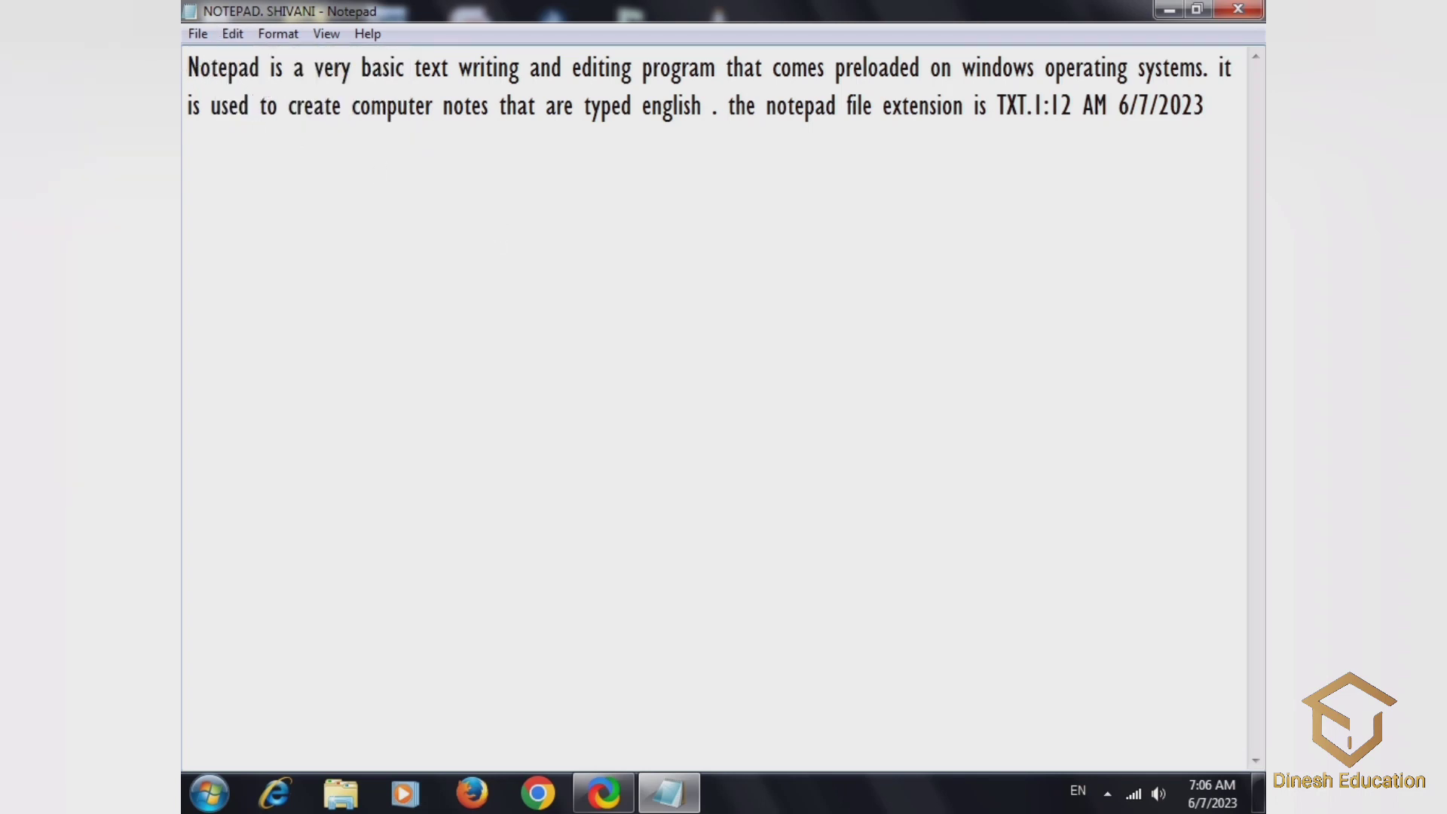
drag(188, 72, 1204, 125)
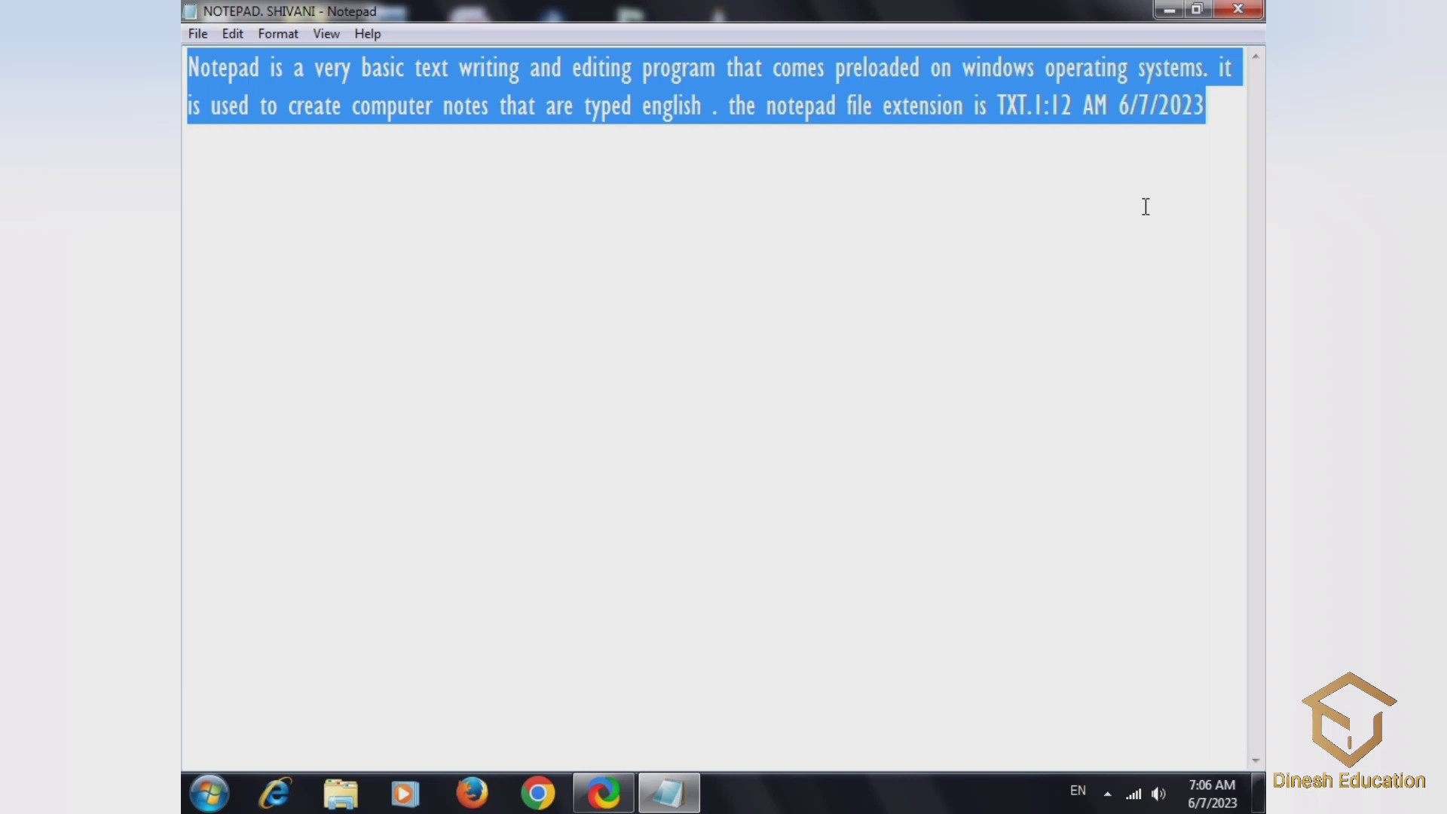
click(235, 35)
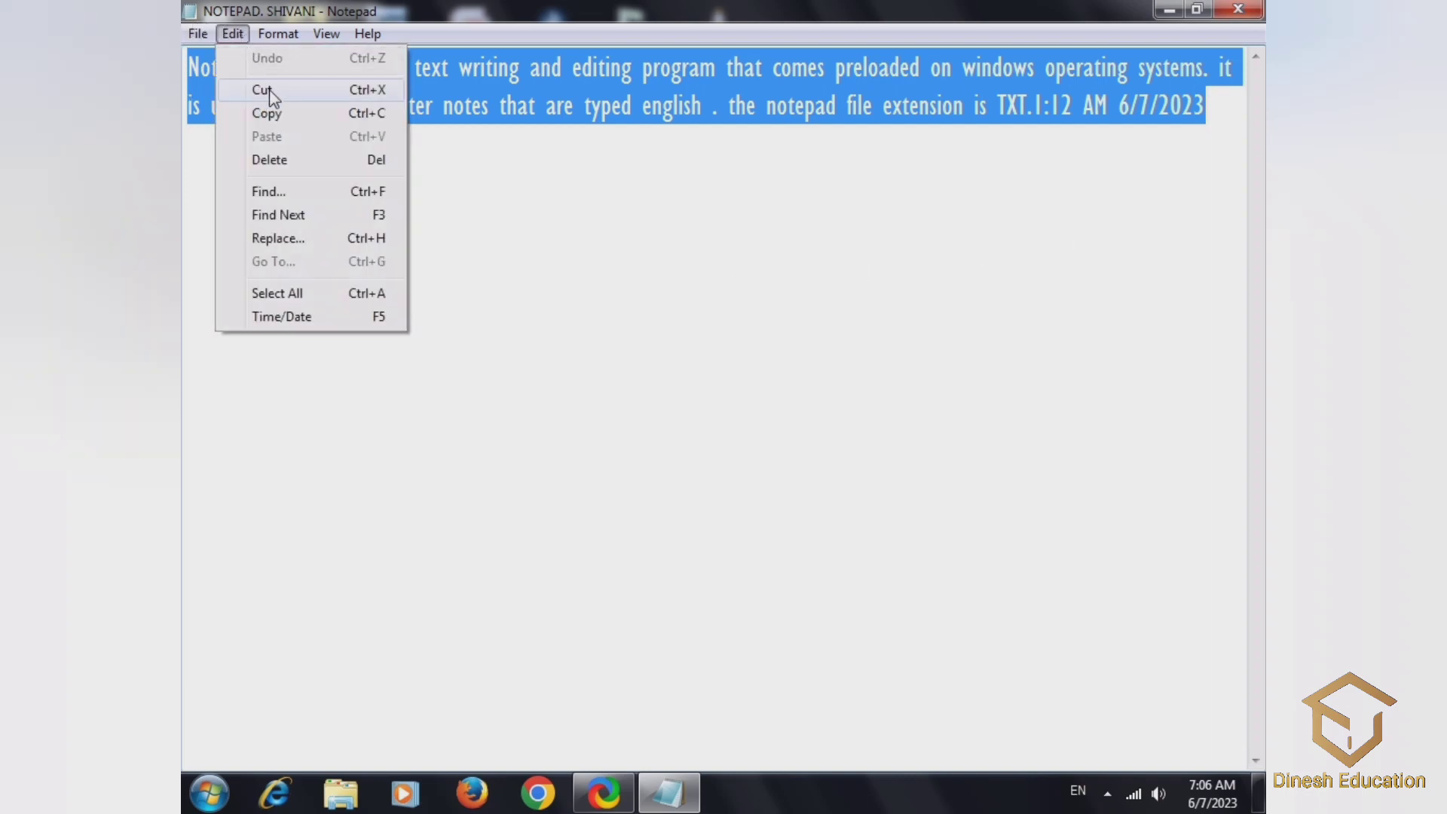
click(277, 112)
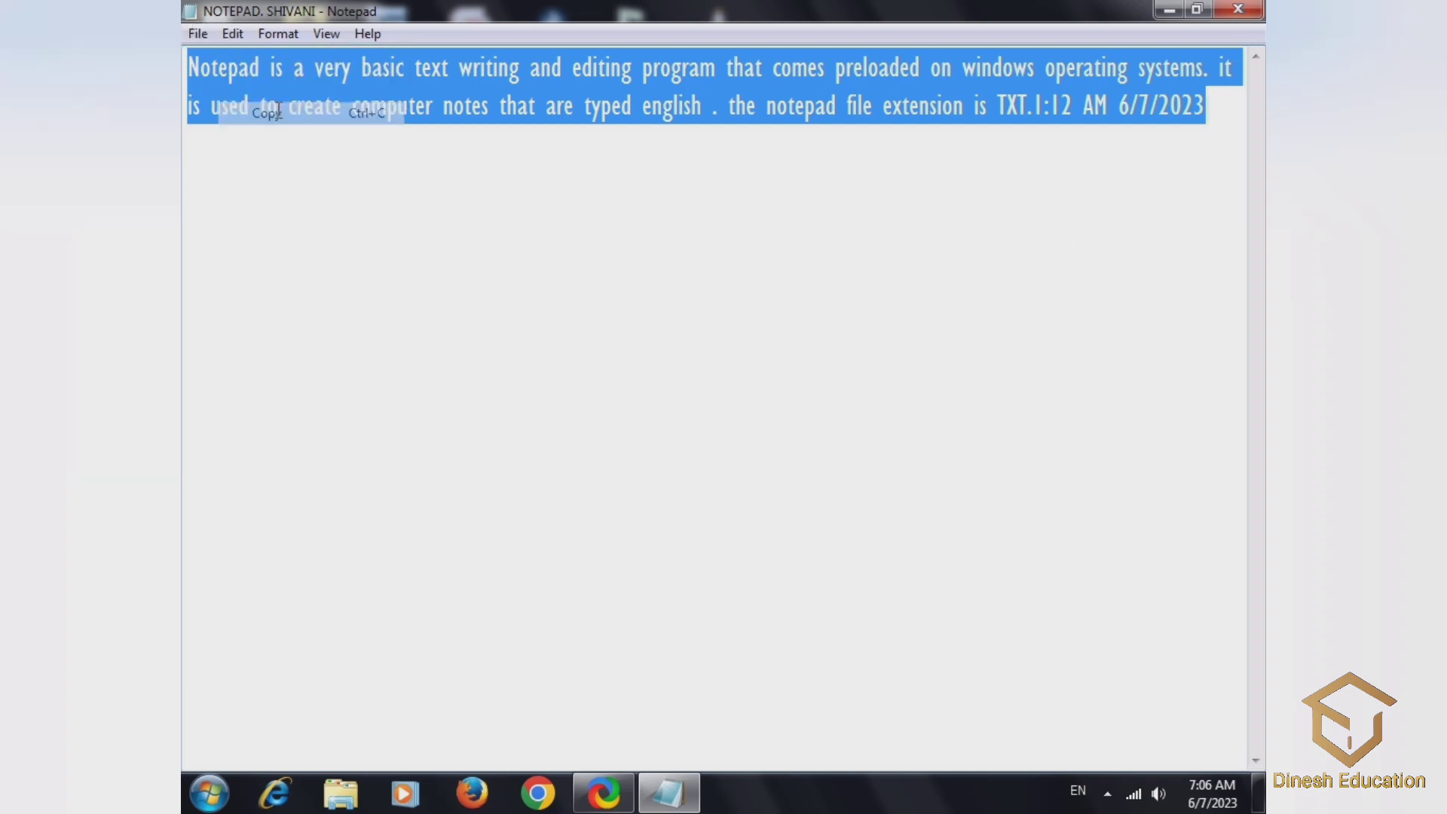
click(238, 37)
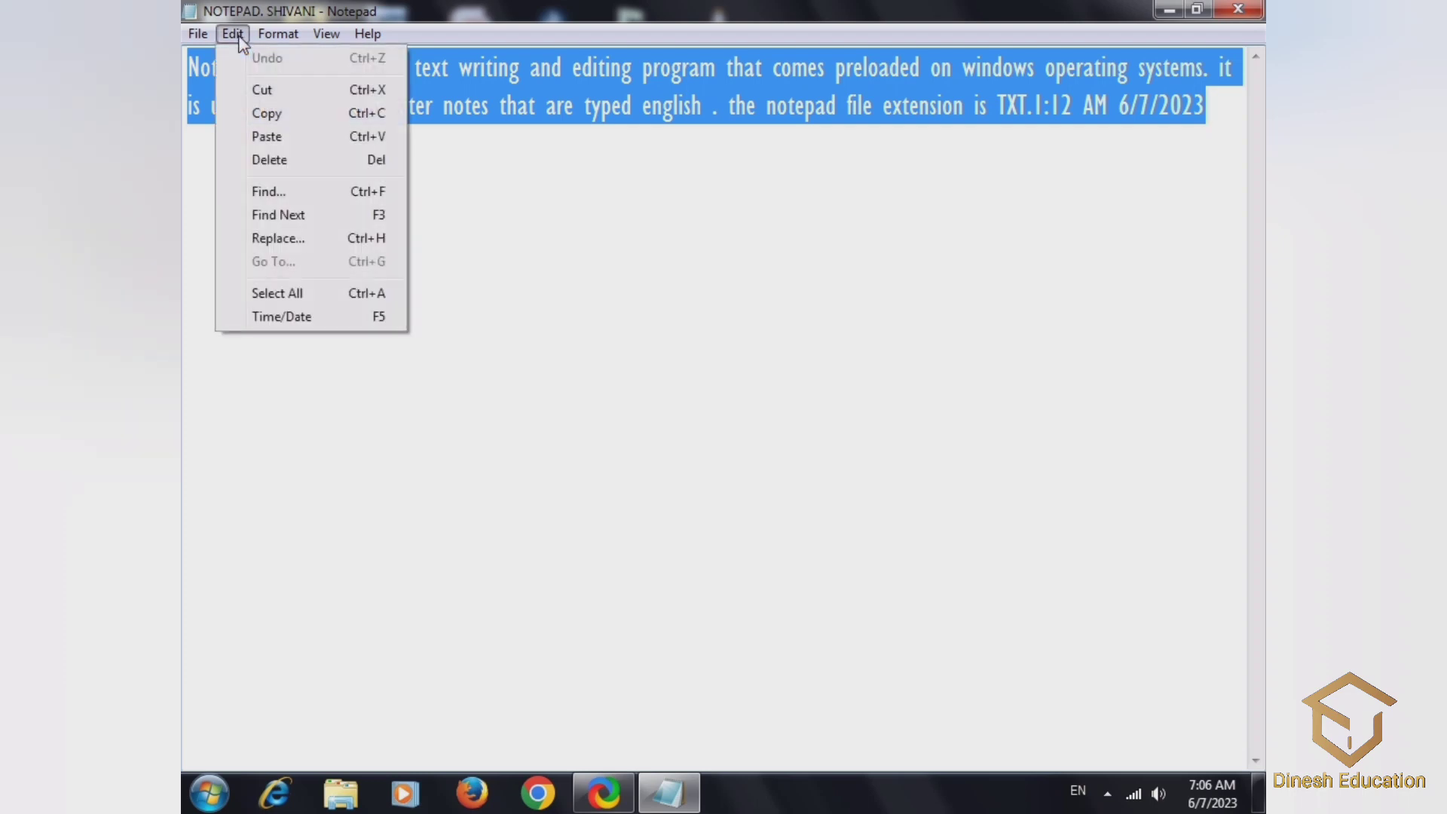
click(277, 89)
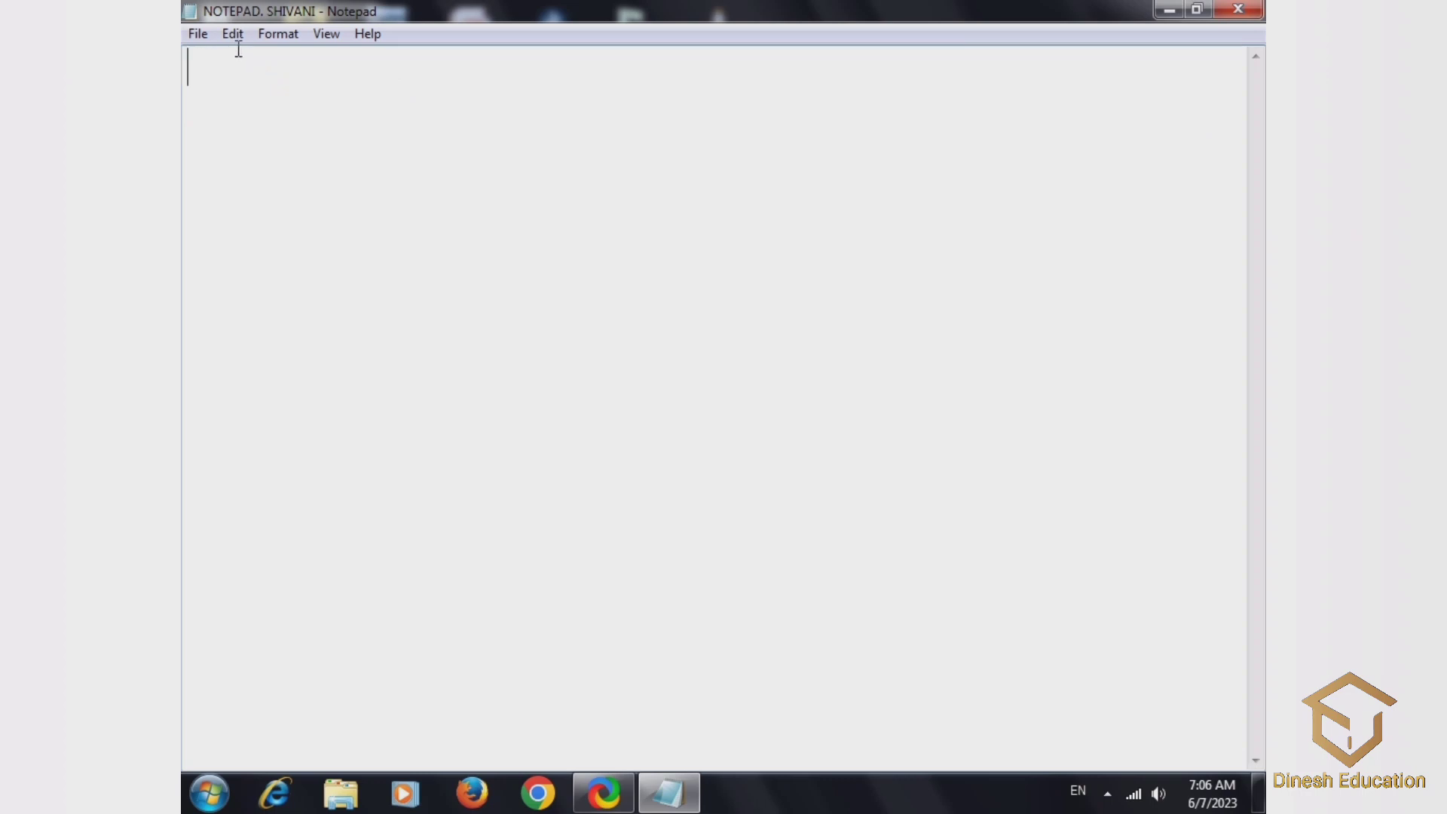
click(234, 36)
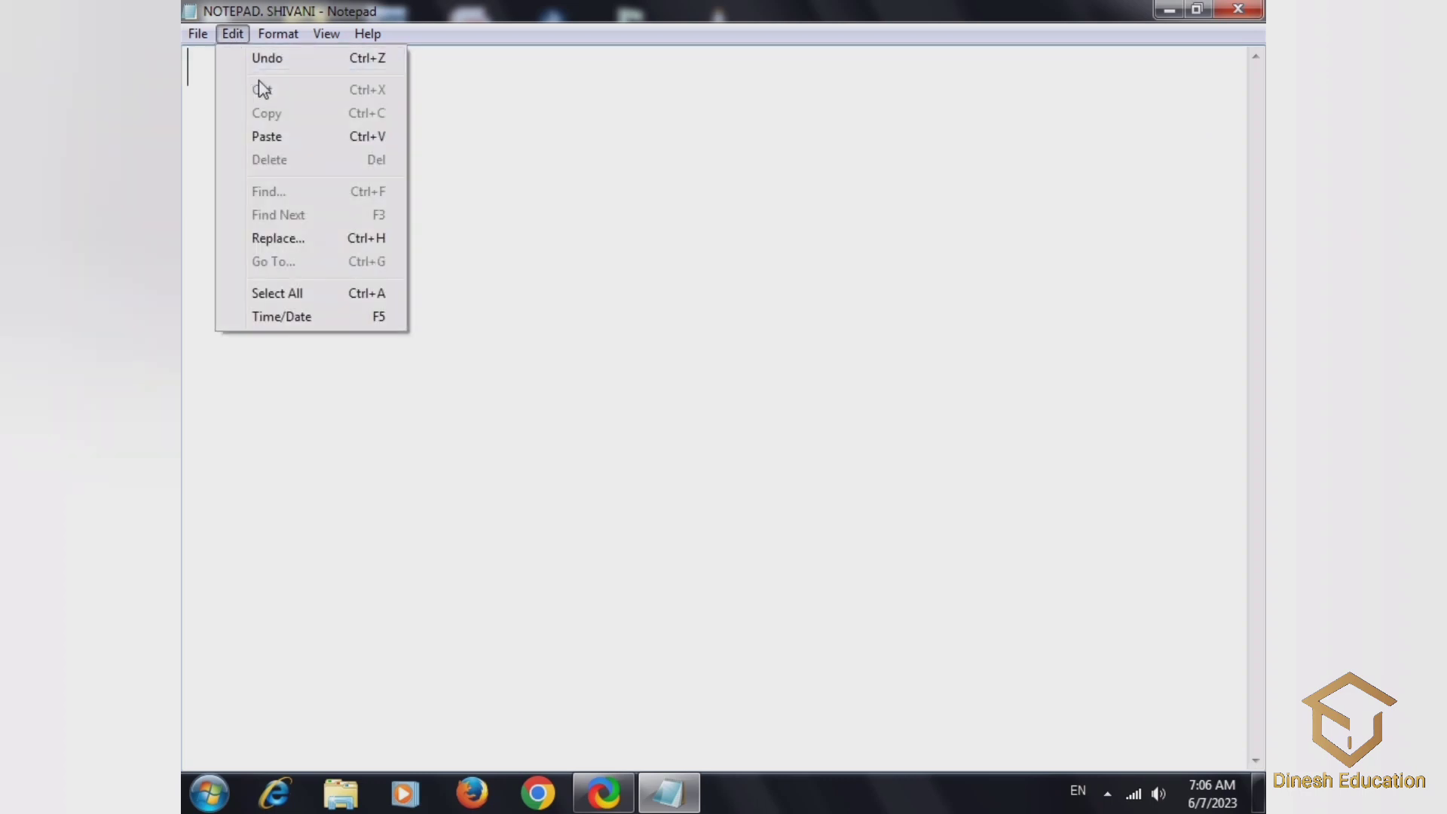
click(275, 136)
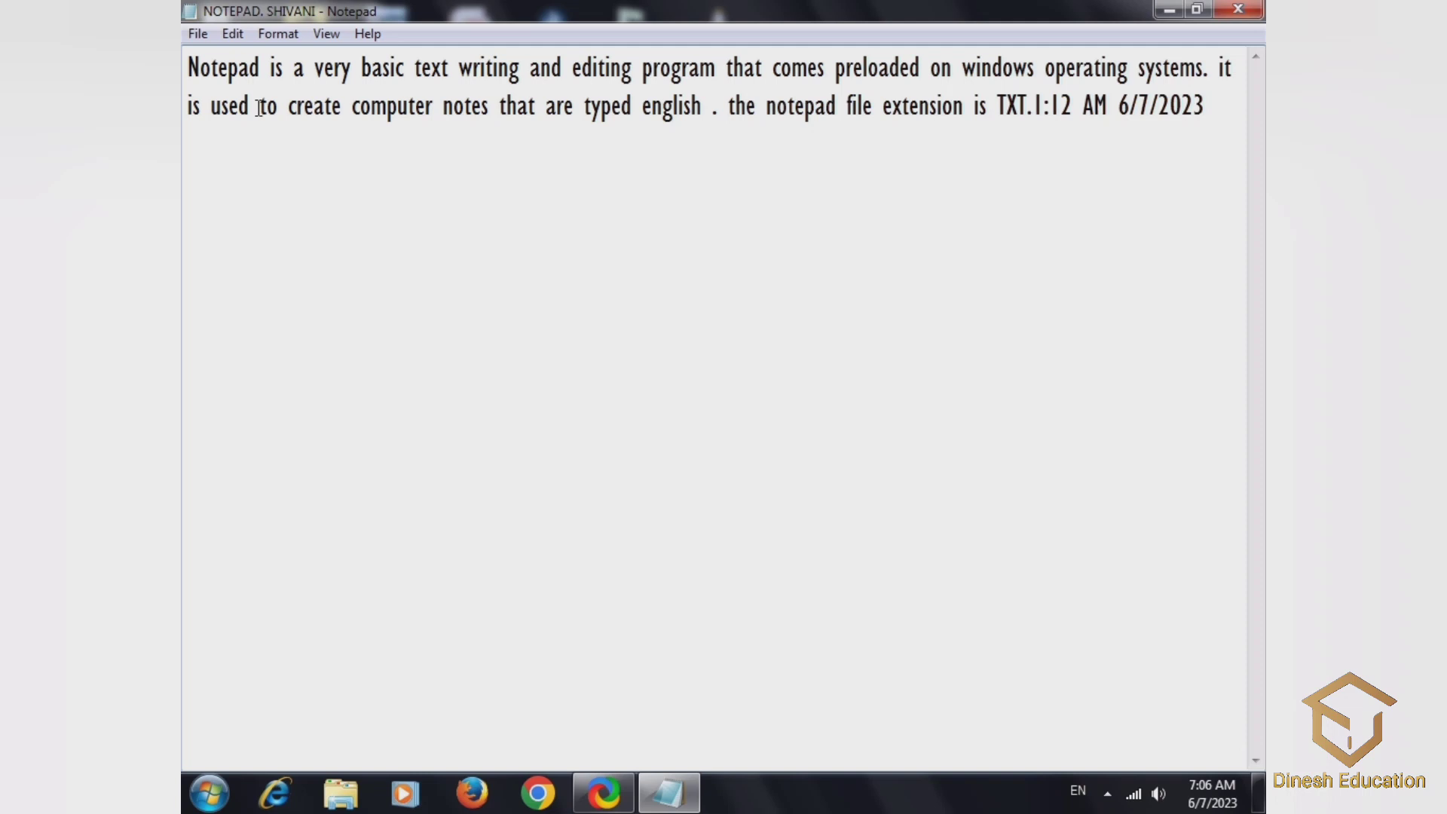
Select the paragraph again, delete it and paste it back in place.
drag(188, 68, 1225, 154)
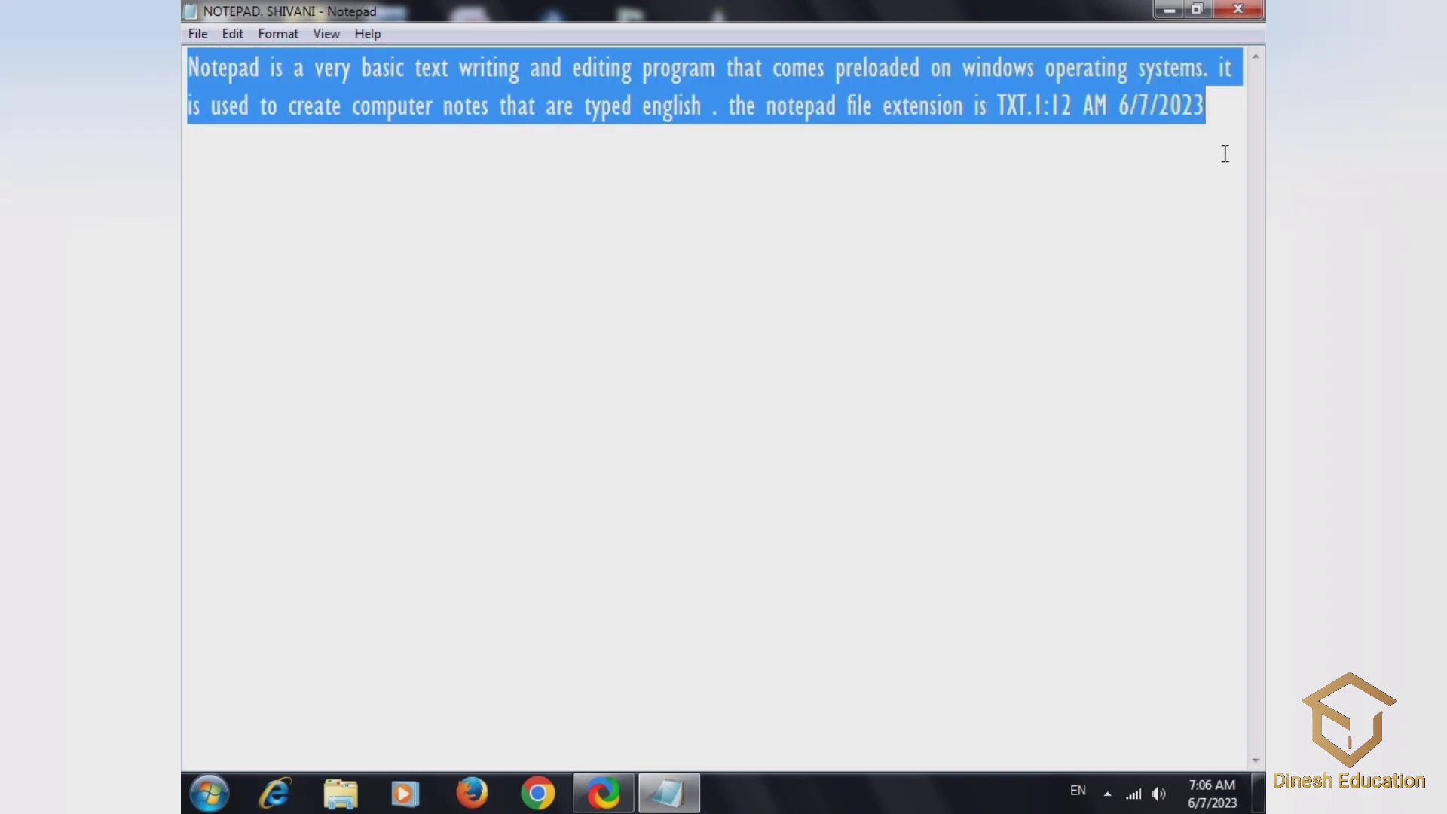
click(243, 40)
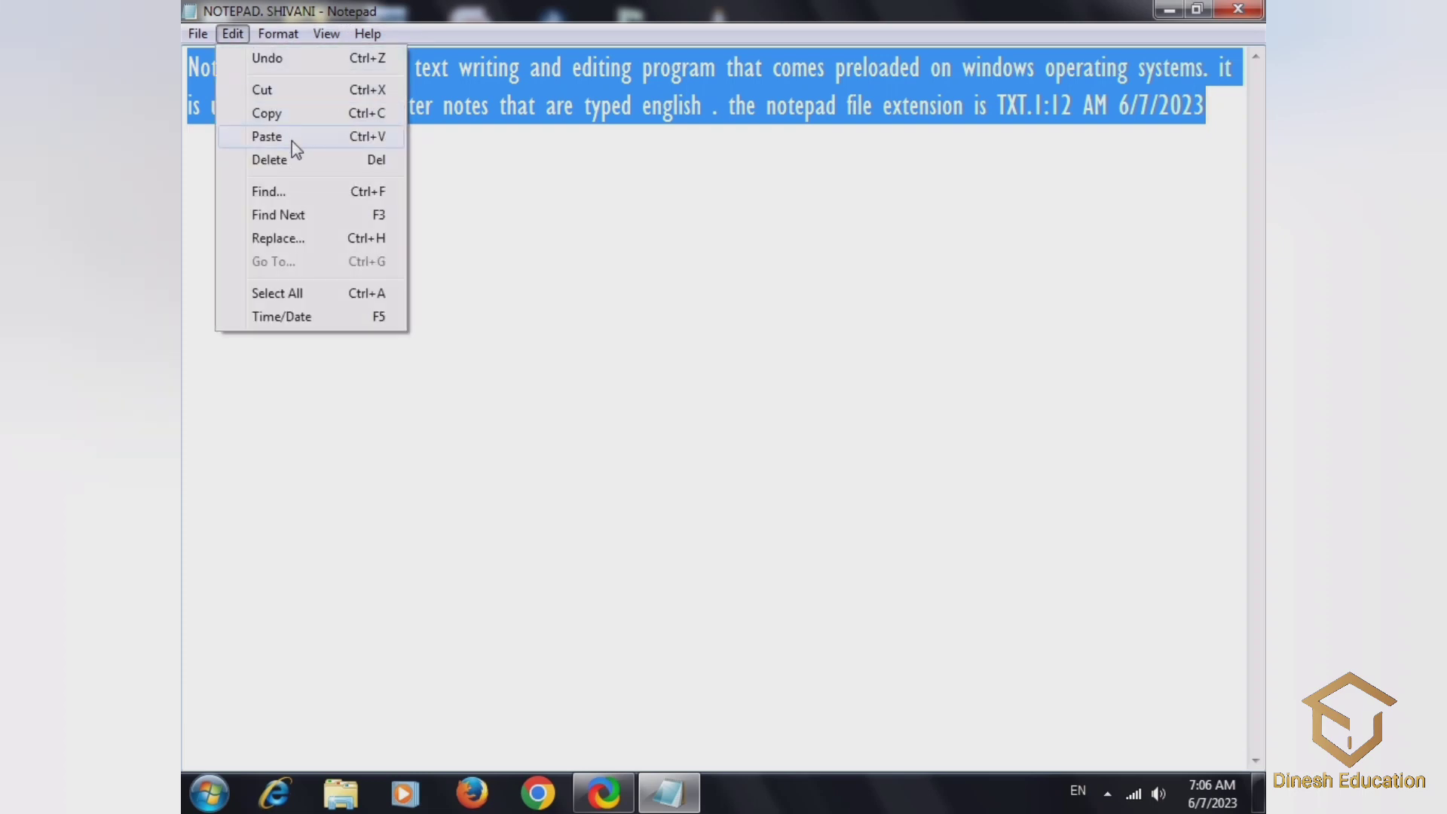
click(296, 160)
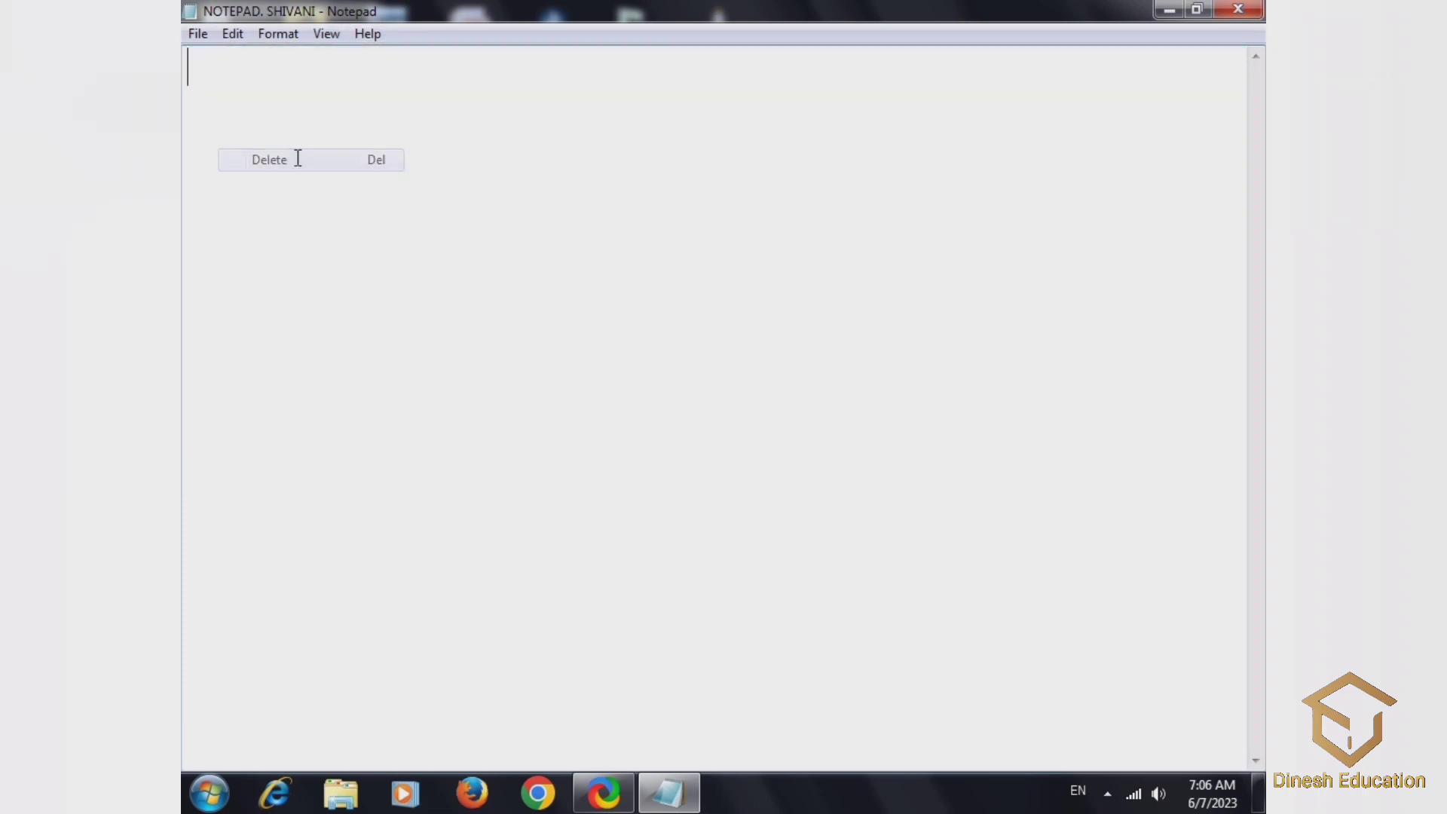
click(233, 39)
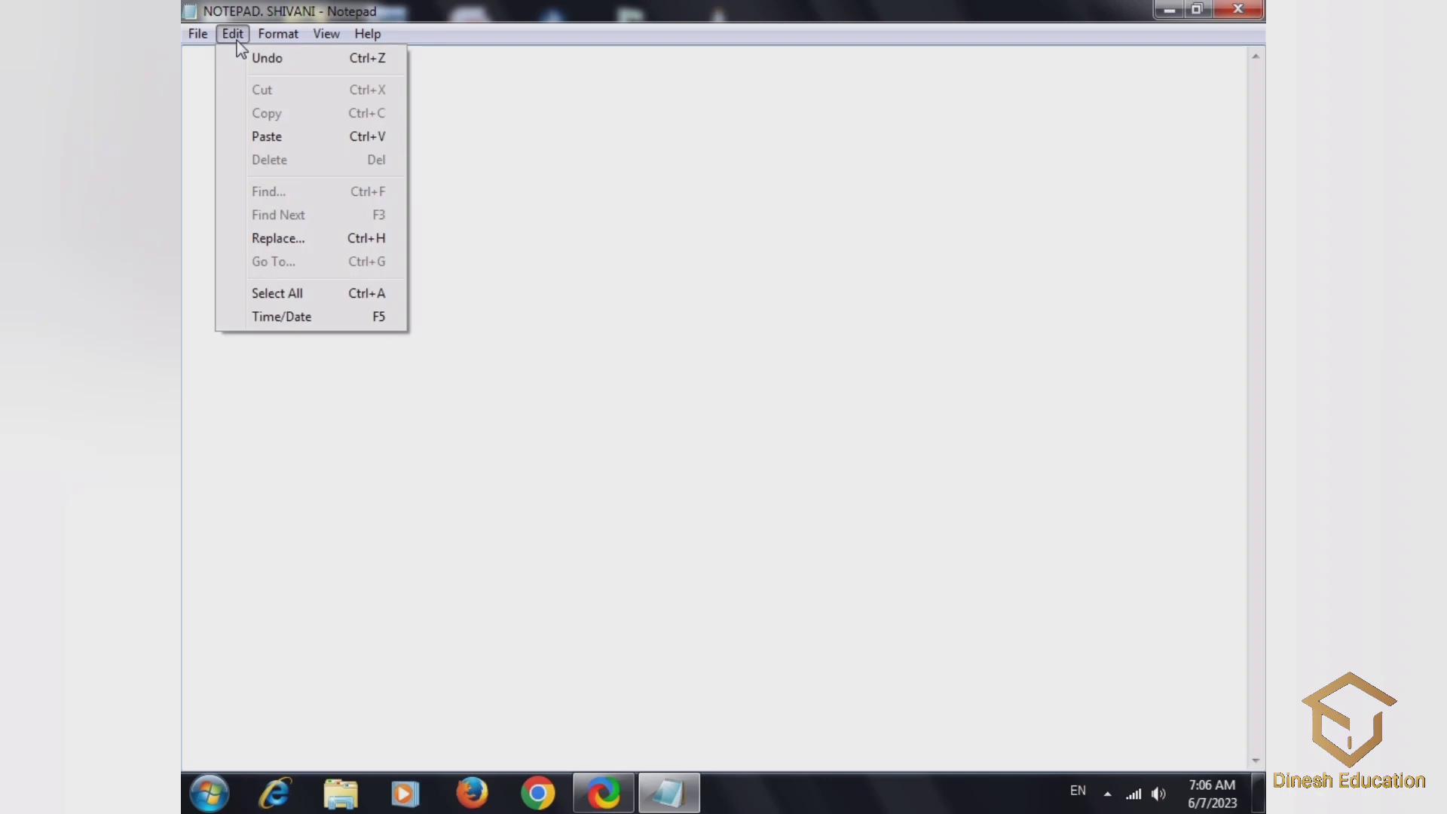
click(270, 137)
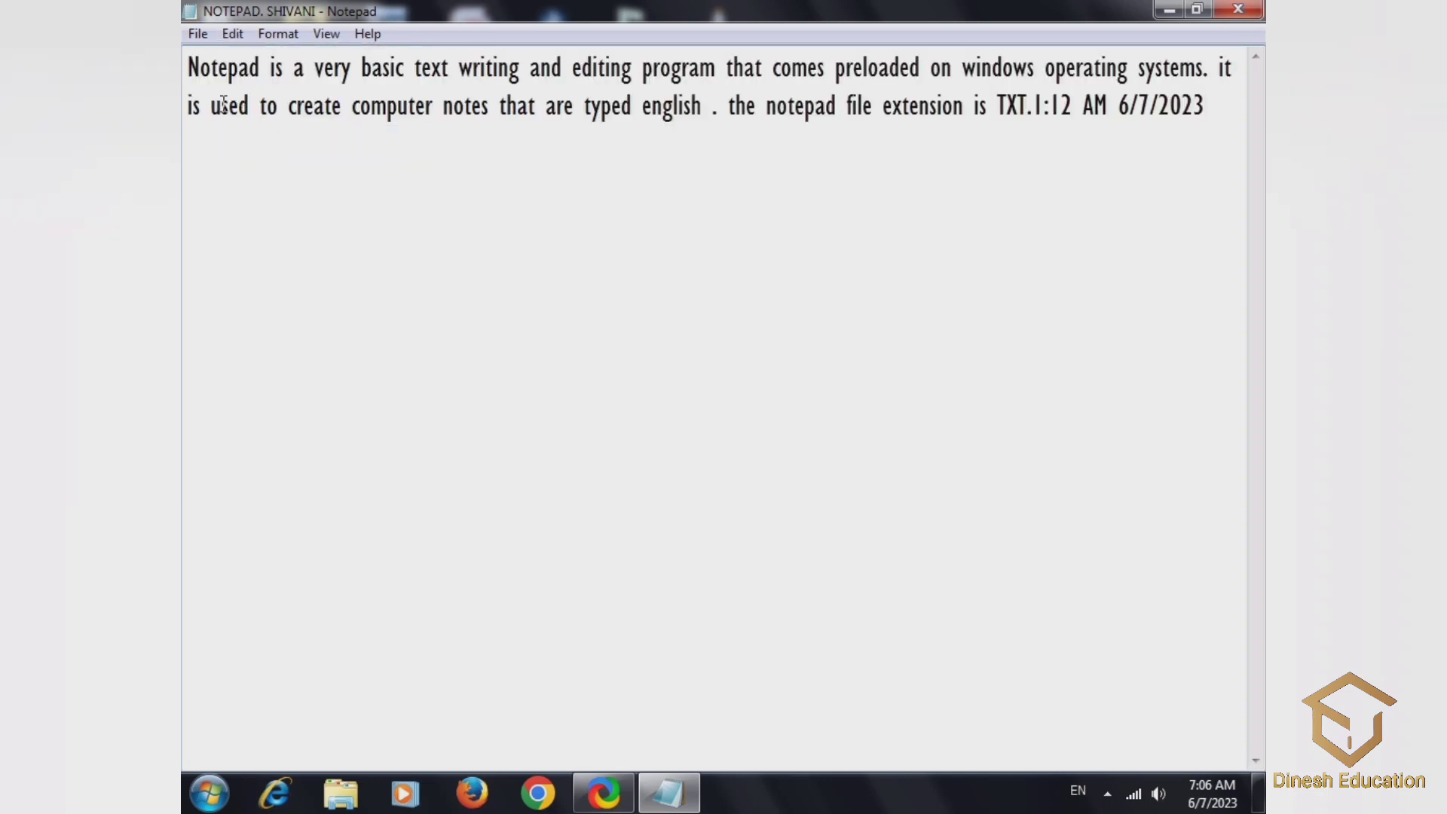
click(233, 34)
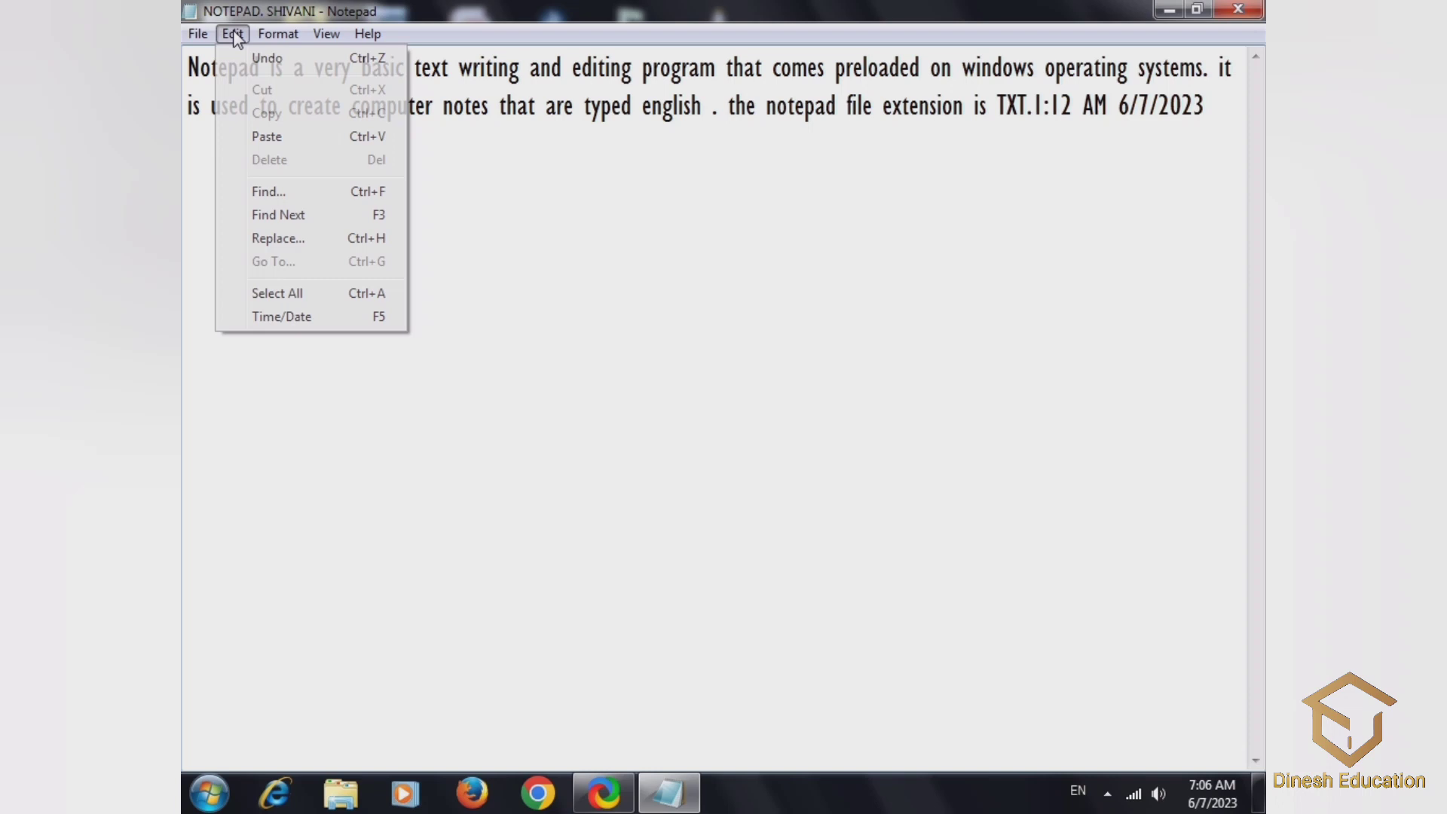
Find 'computer' searching upward, locating it on the second line, then close Find.
click(289, 194)
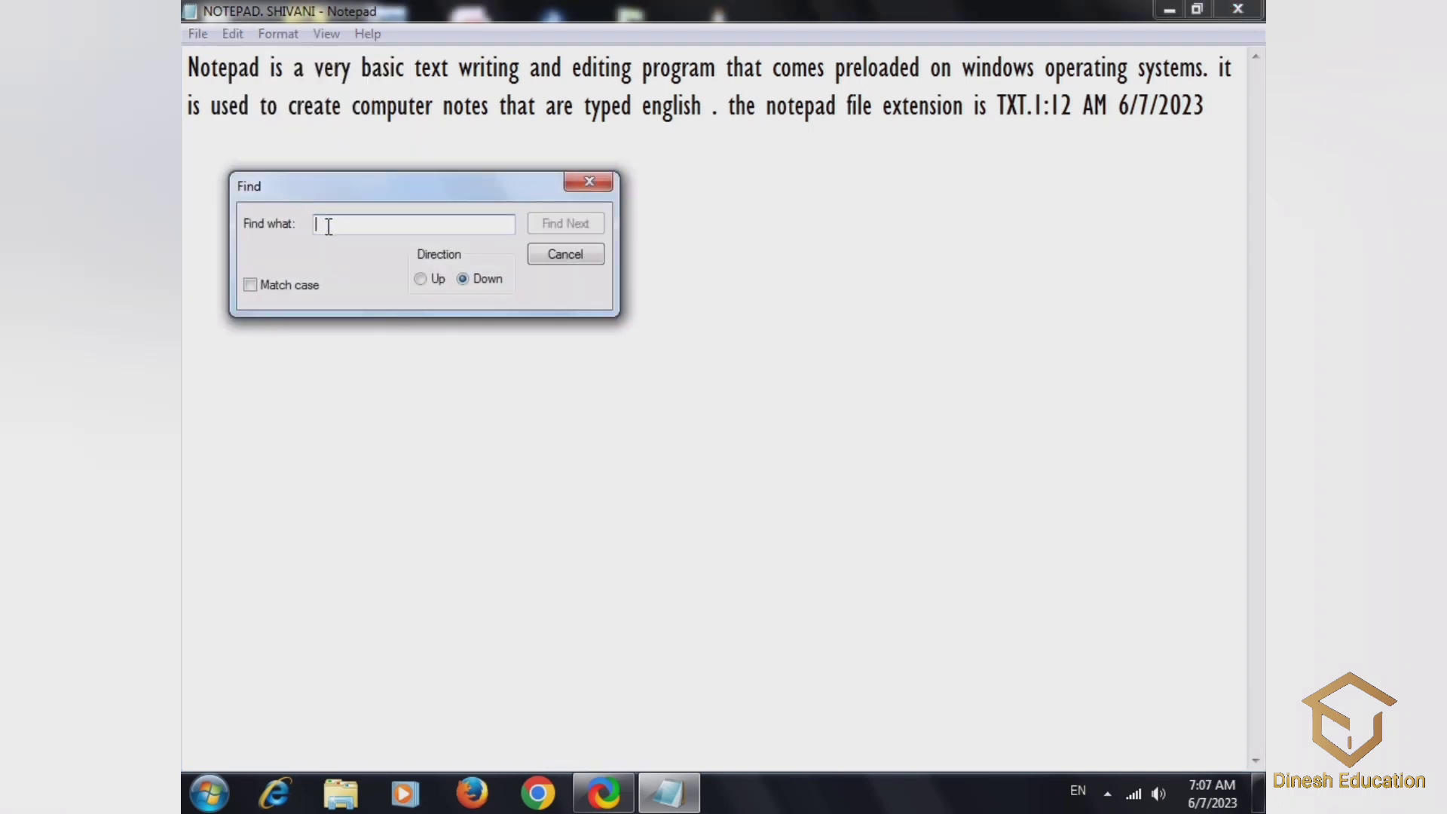
text(computer)
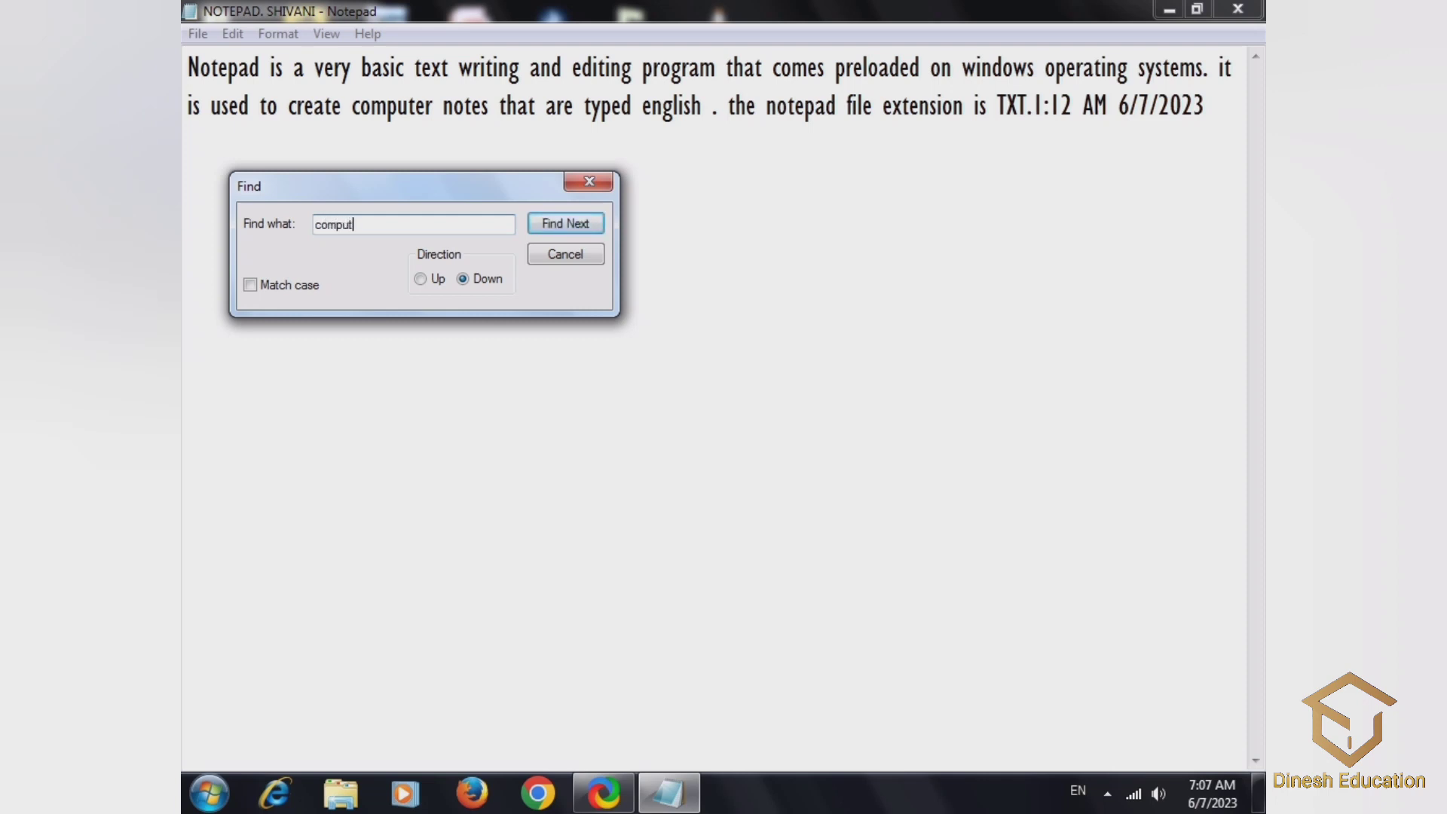
click(418, 281)
click(554, 224)
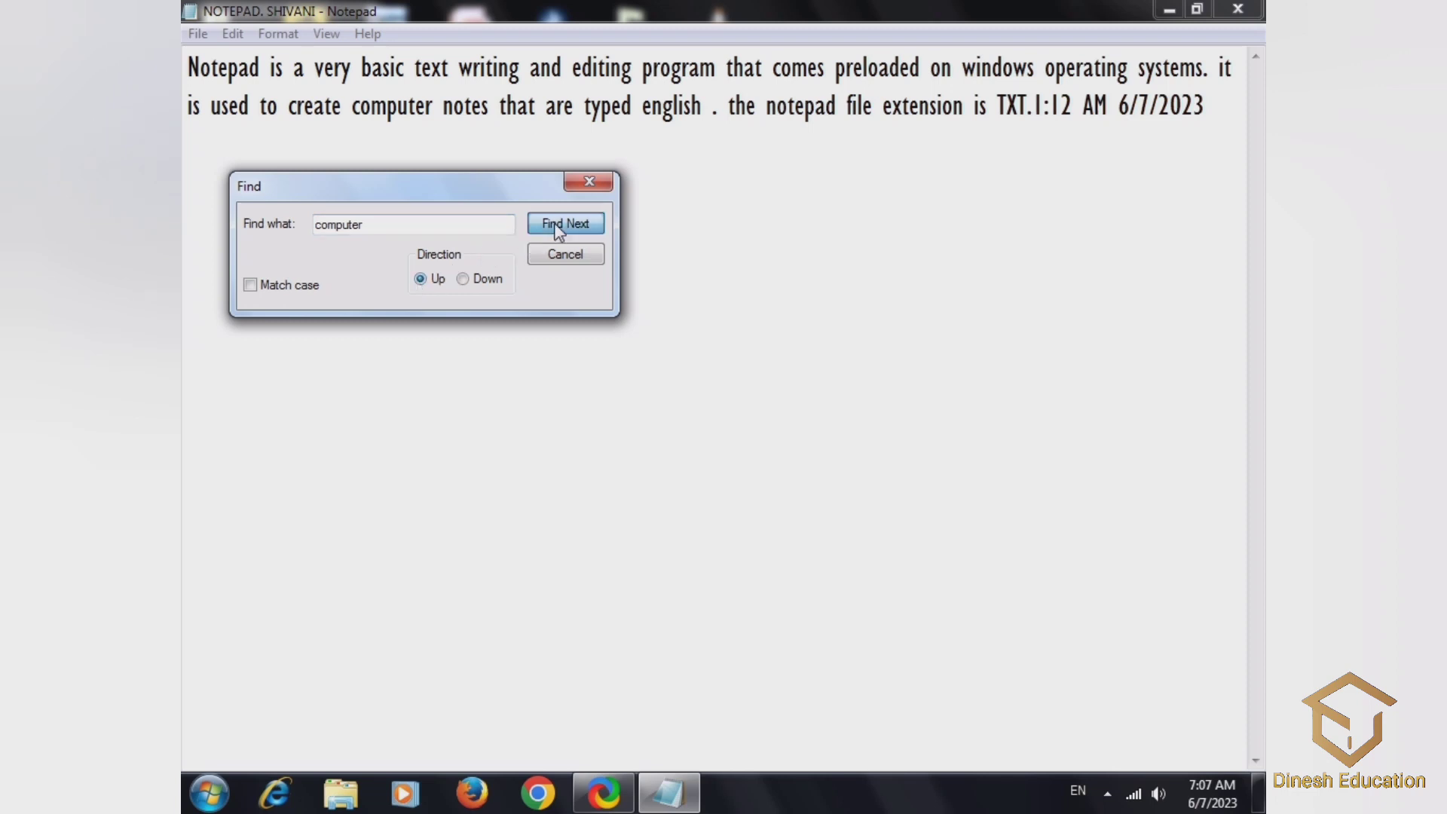
click(589, 183)
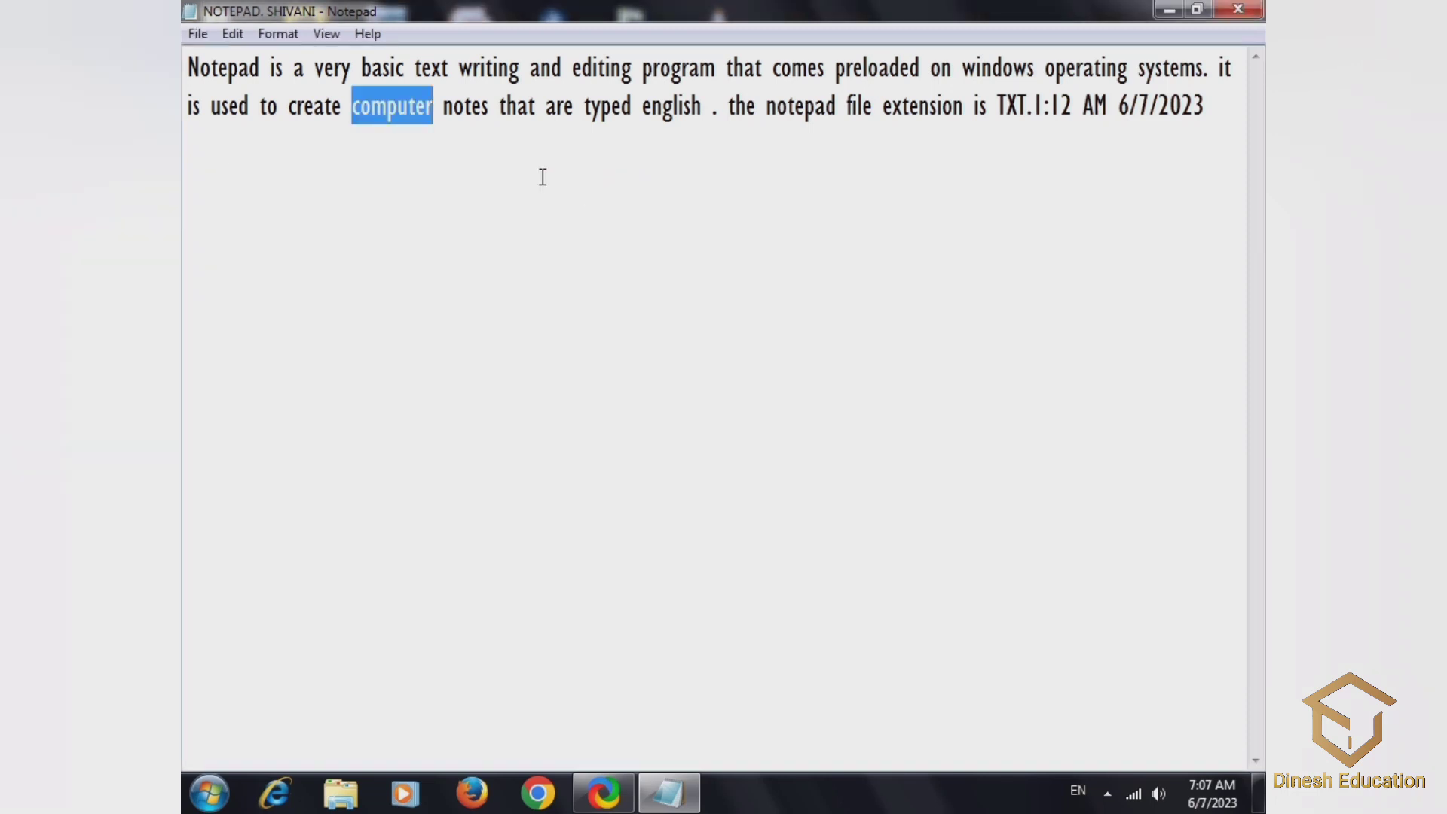
In Replace, change 'computer' in the paragraph to 'cpu'.
click(241, 34)
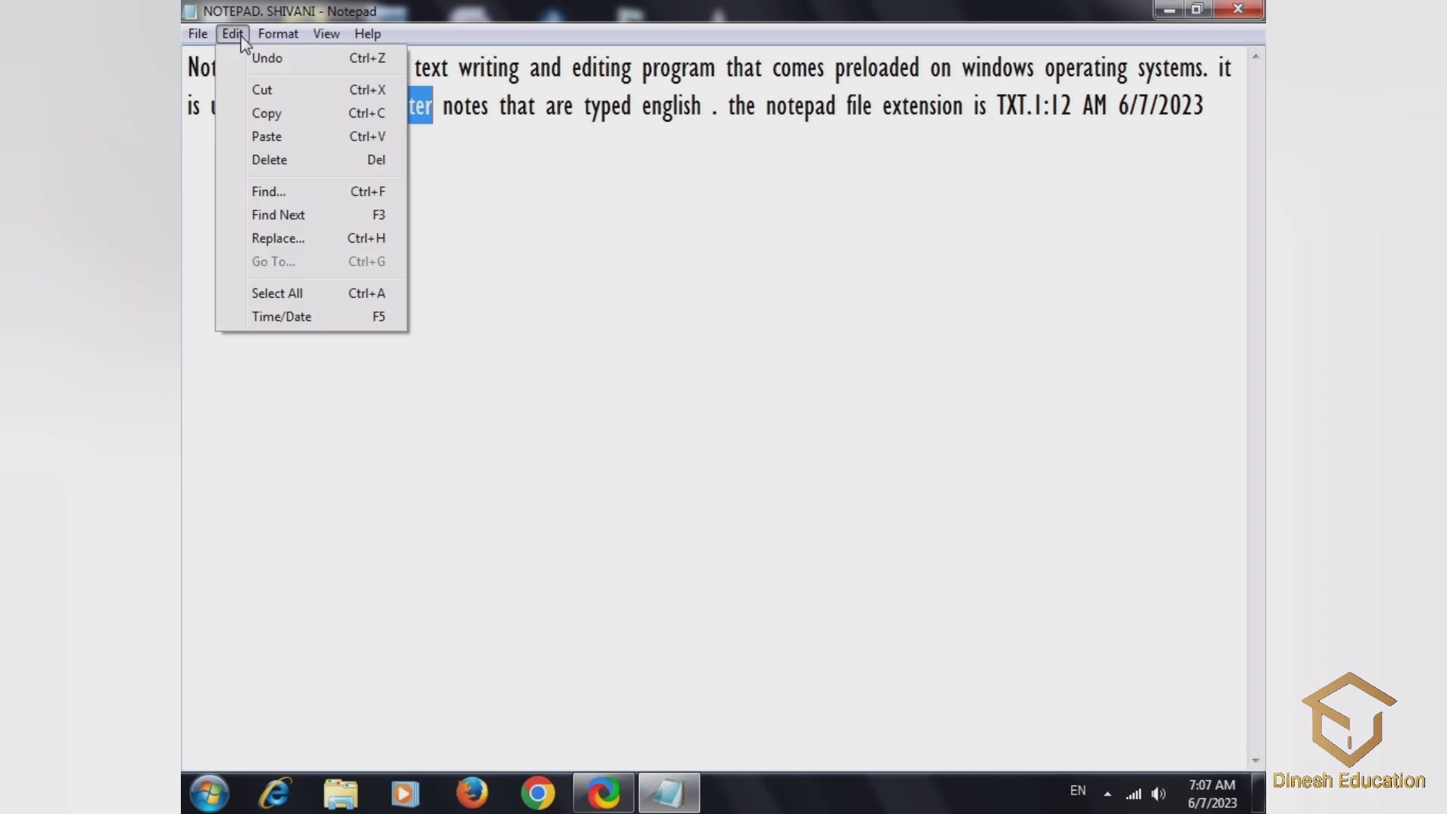
click(331, 238)
click(369, 203)
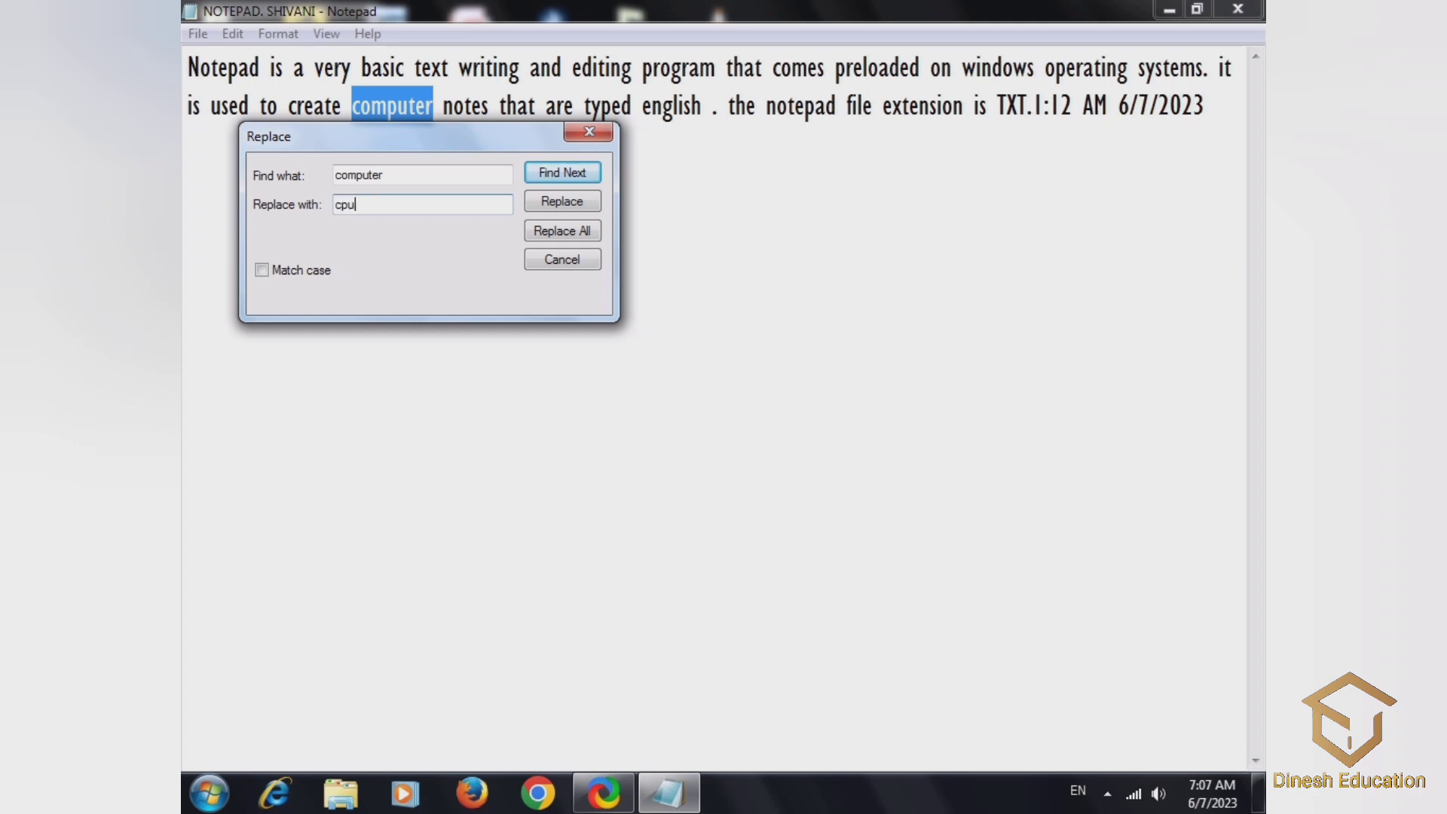
click(559, 201)
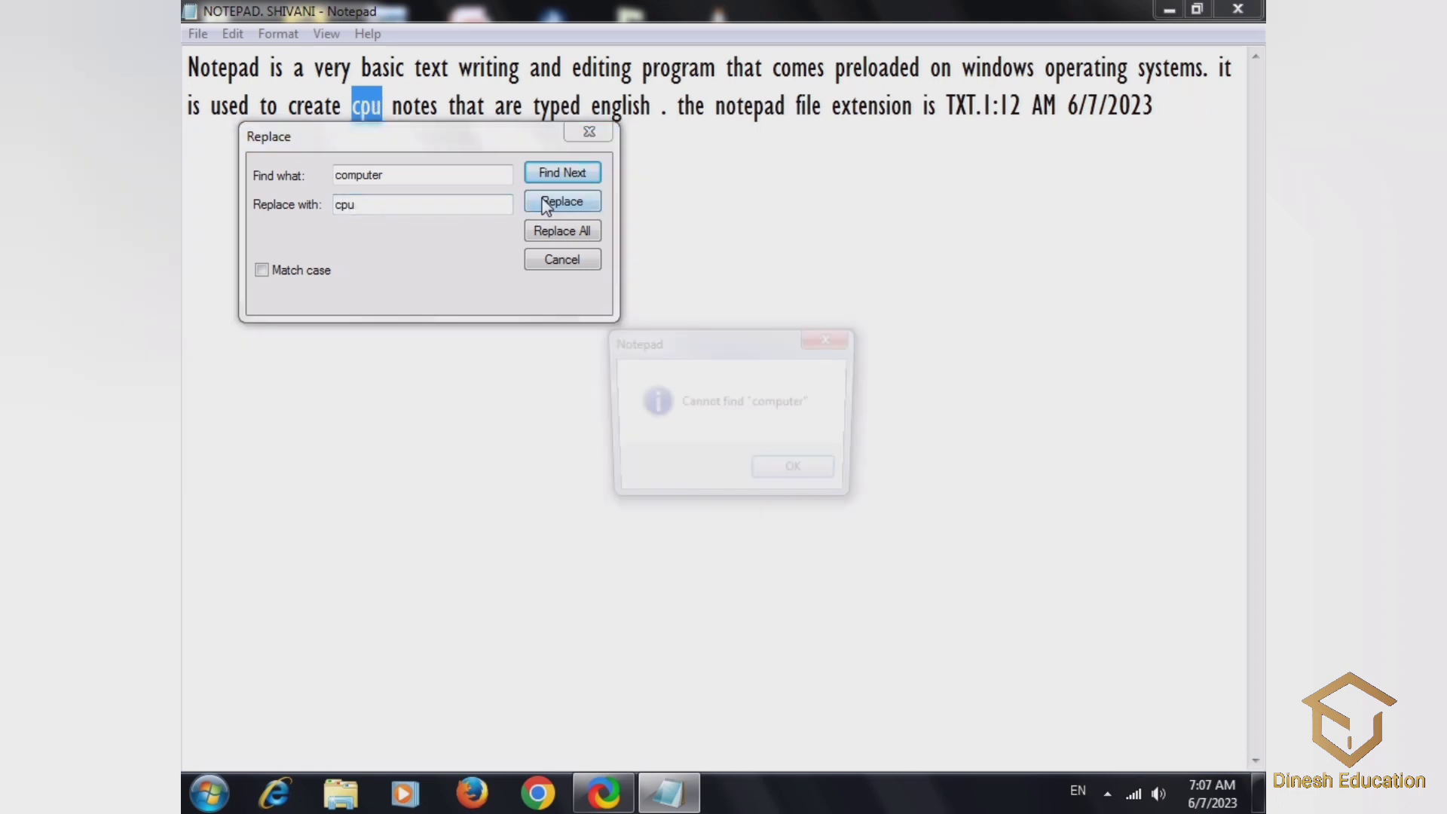
click(799, 473)
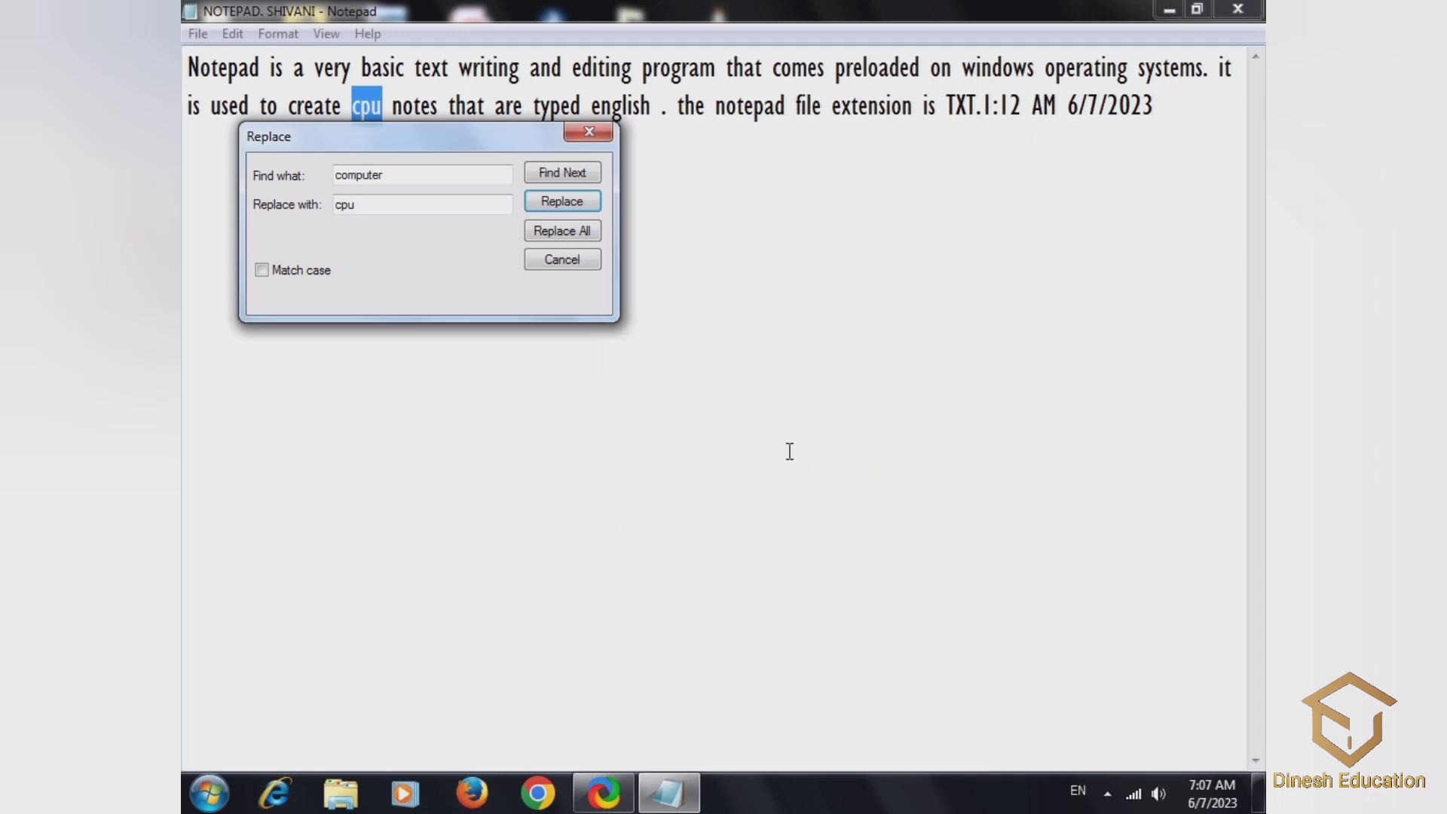
Replace 'cpu' back with 'computer', then close the Replace box.
click(374, 210)
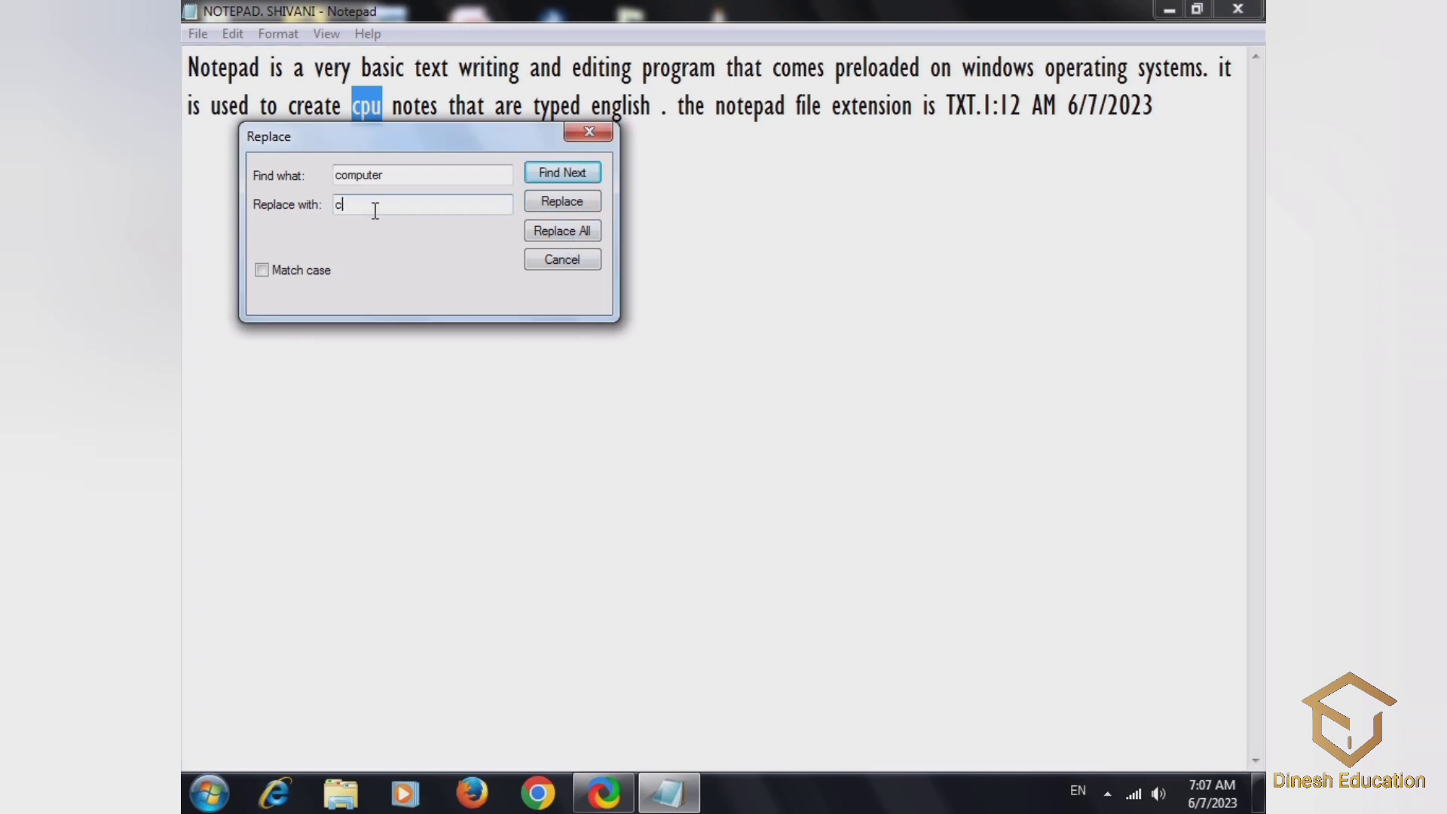
text(computer)
click(390, 174)
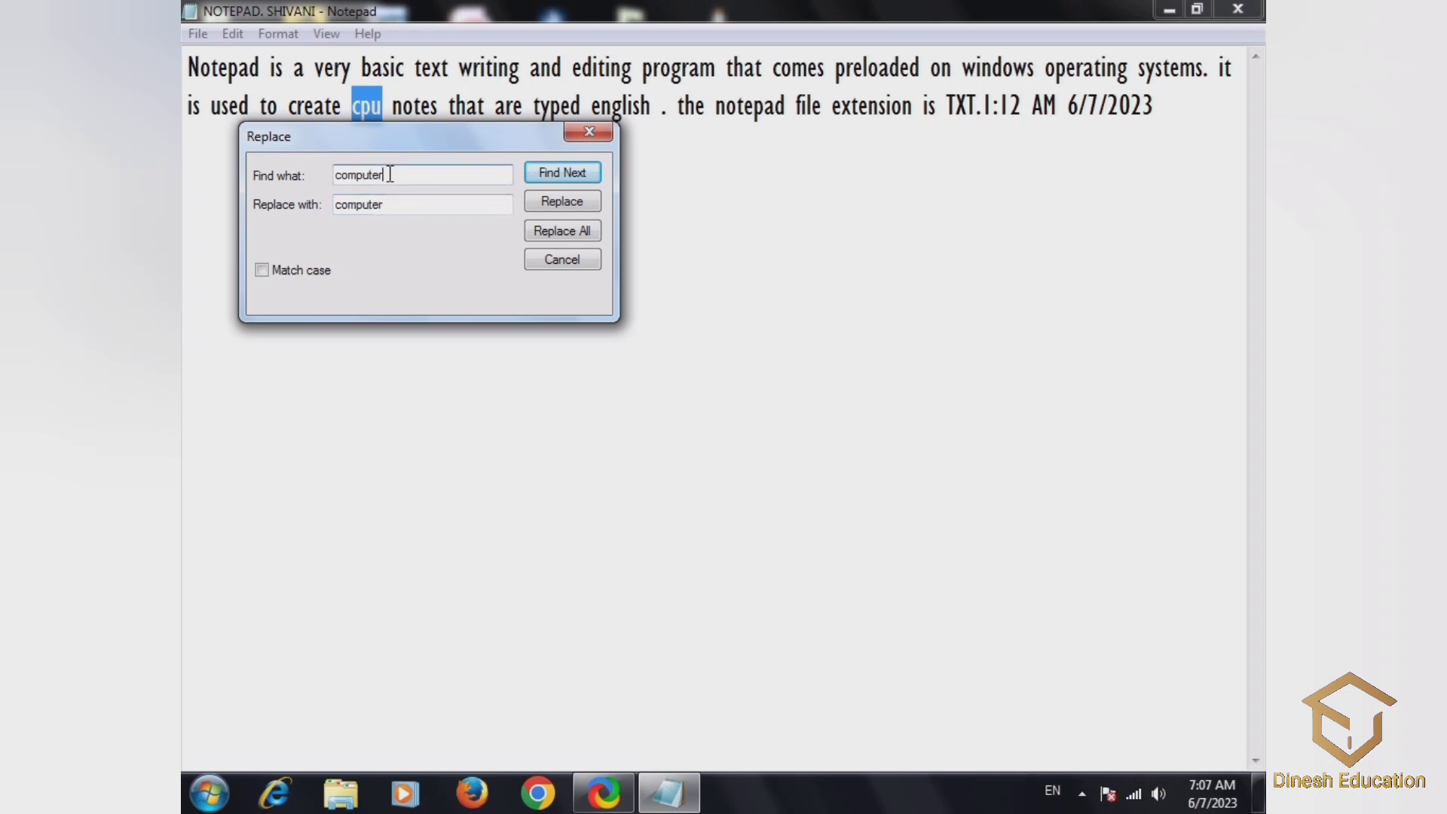
key(BackSpace)
key(BackSpace)
key(BackSpace)
key(BackSpace)
key(BackSpace)
key(BackSpace)
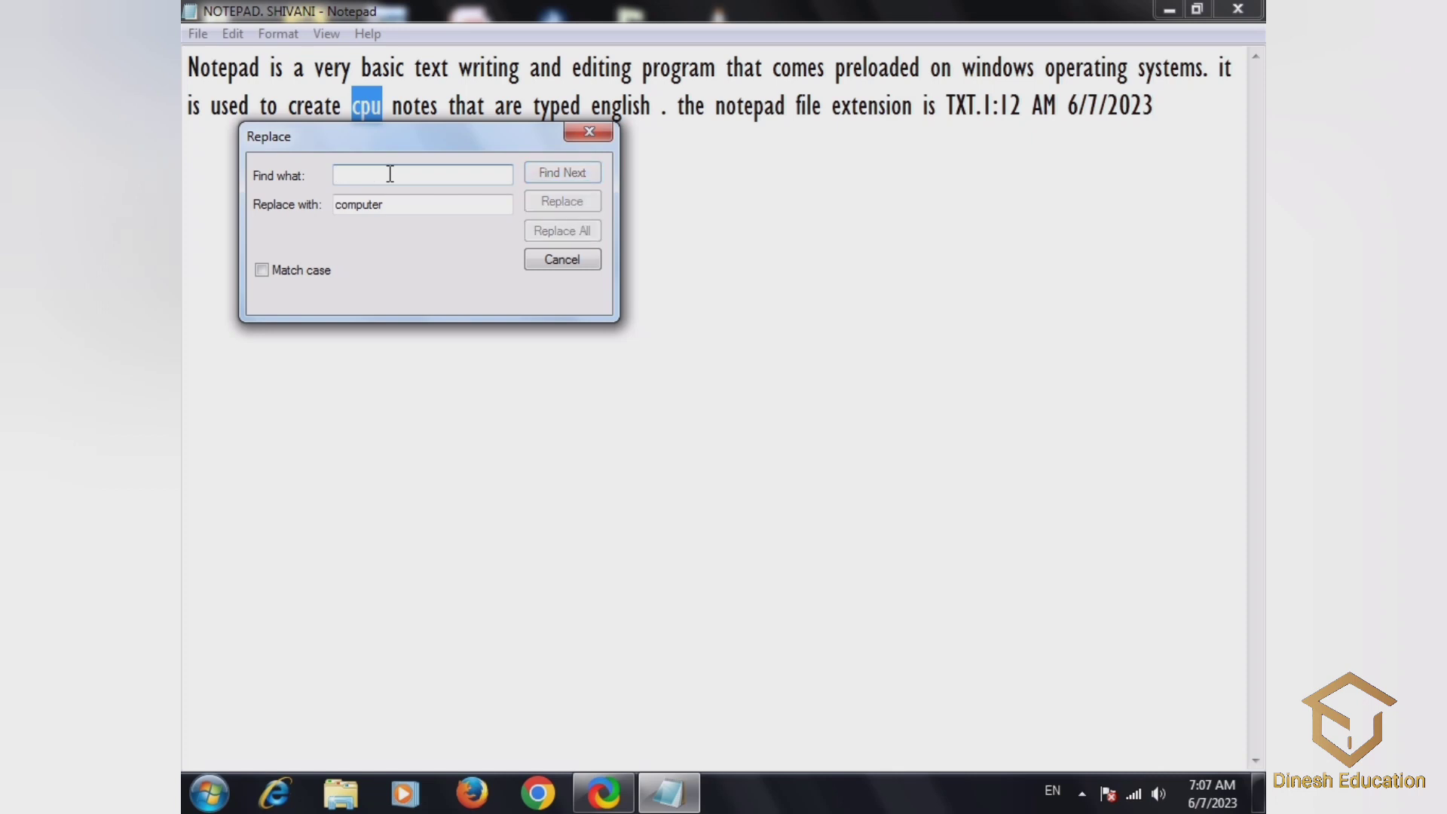
text(cpu)
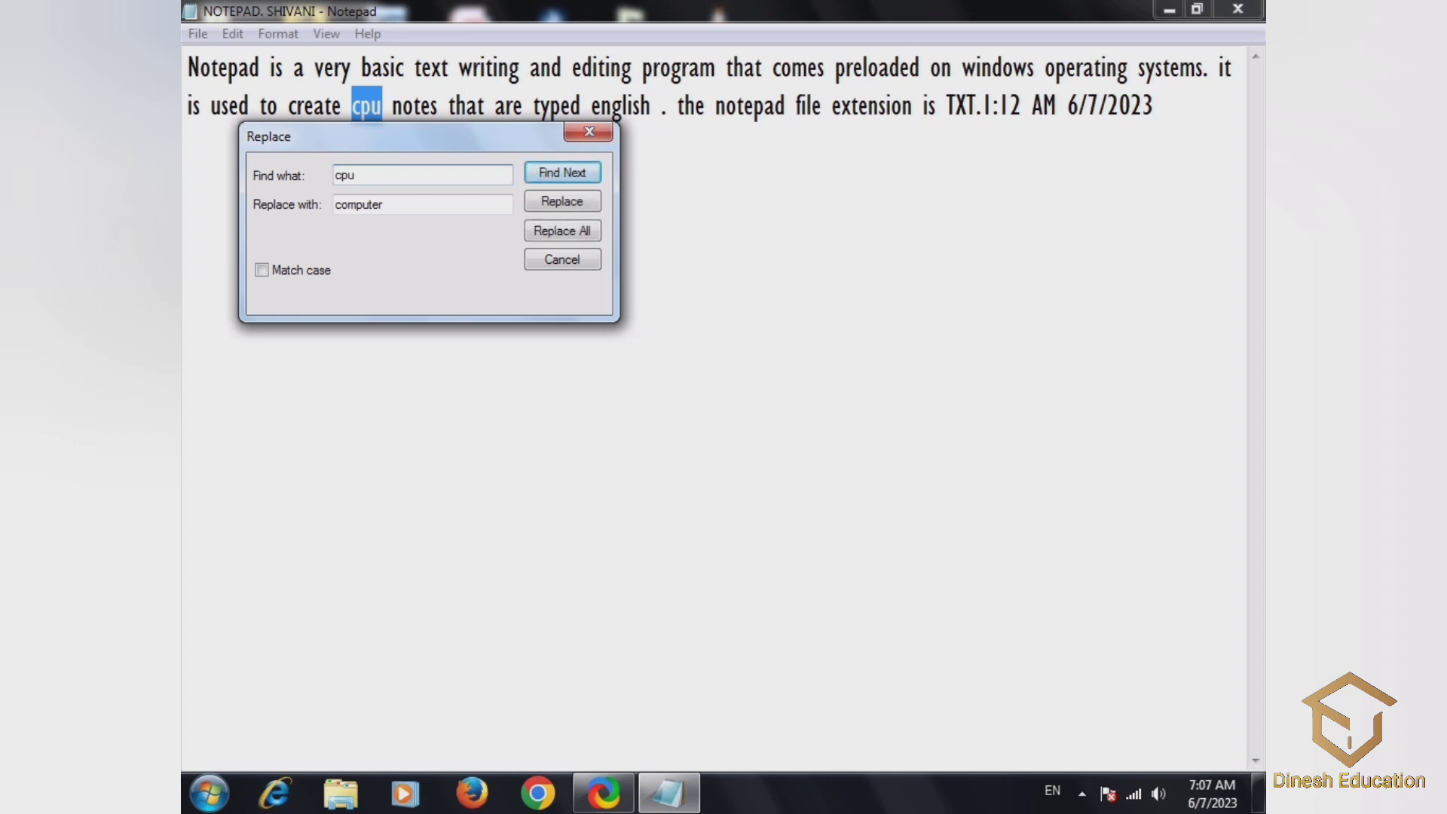
click(558, 201)
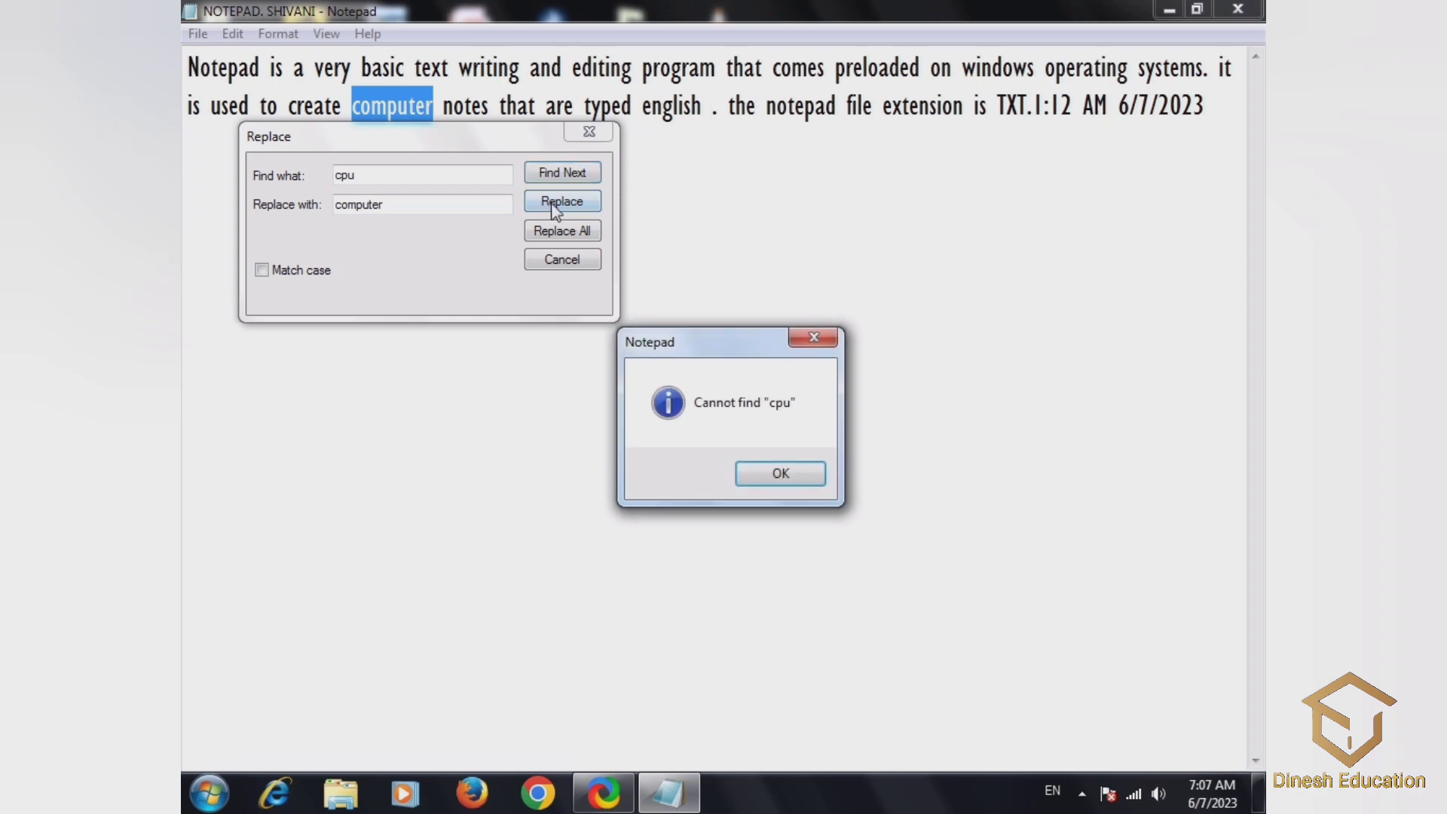
click(777, 474)
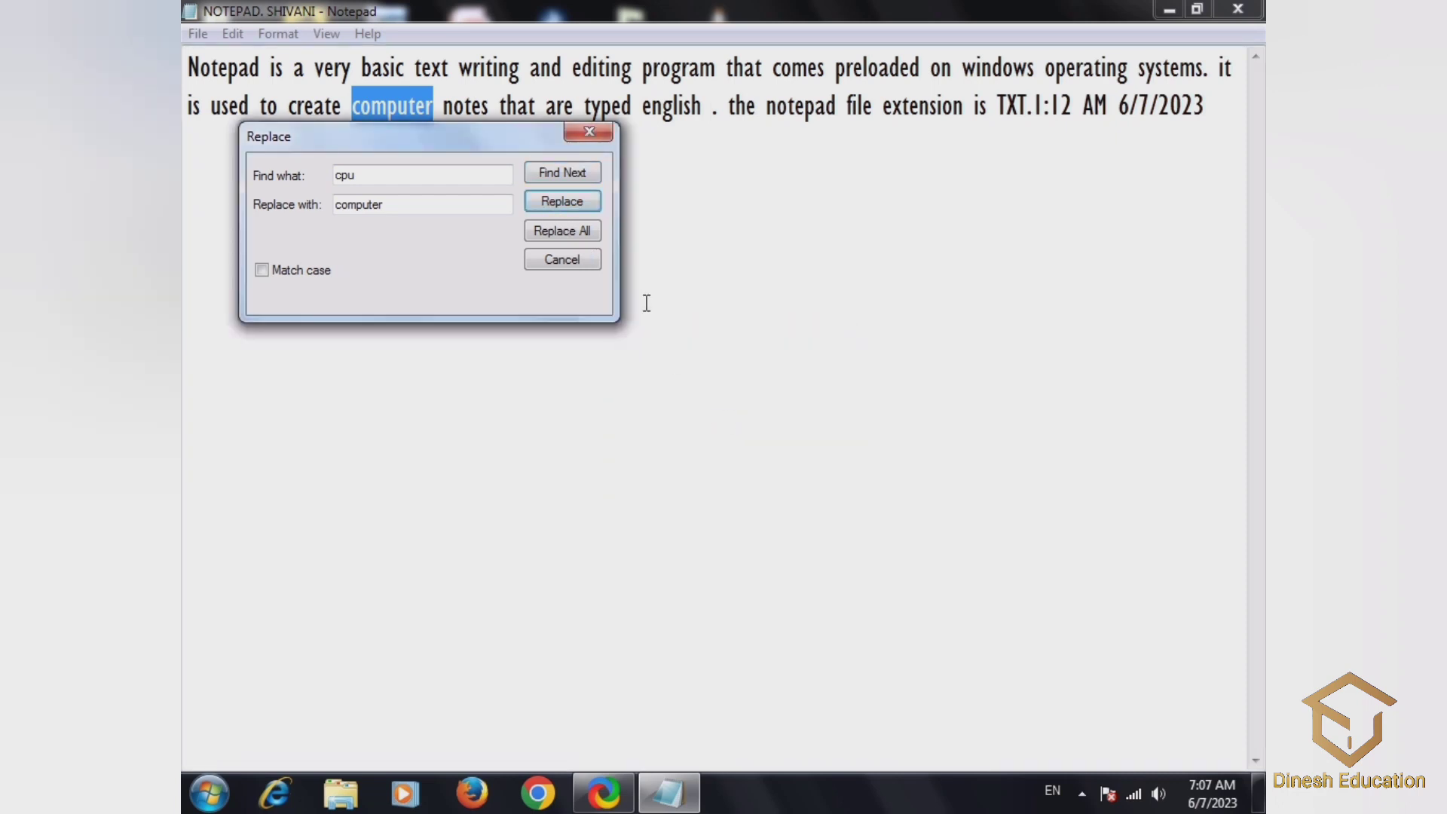
click(588, 131)
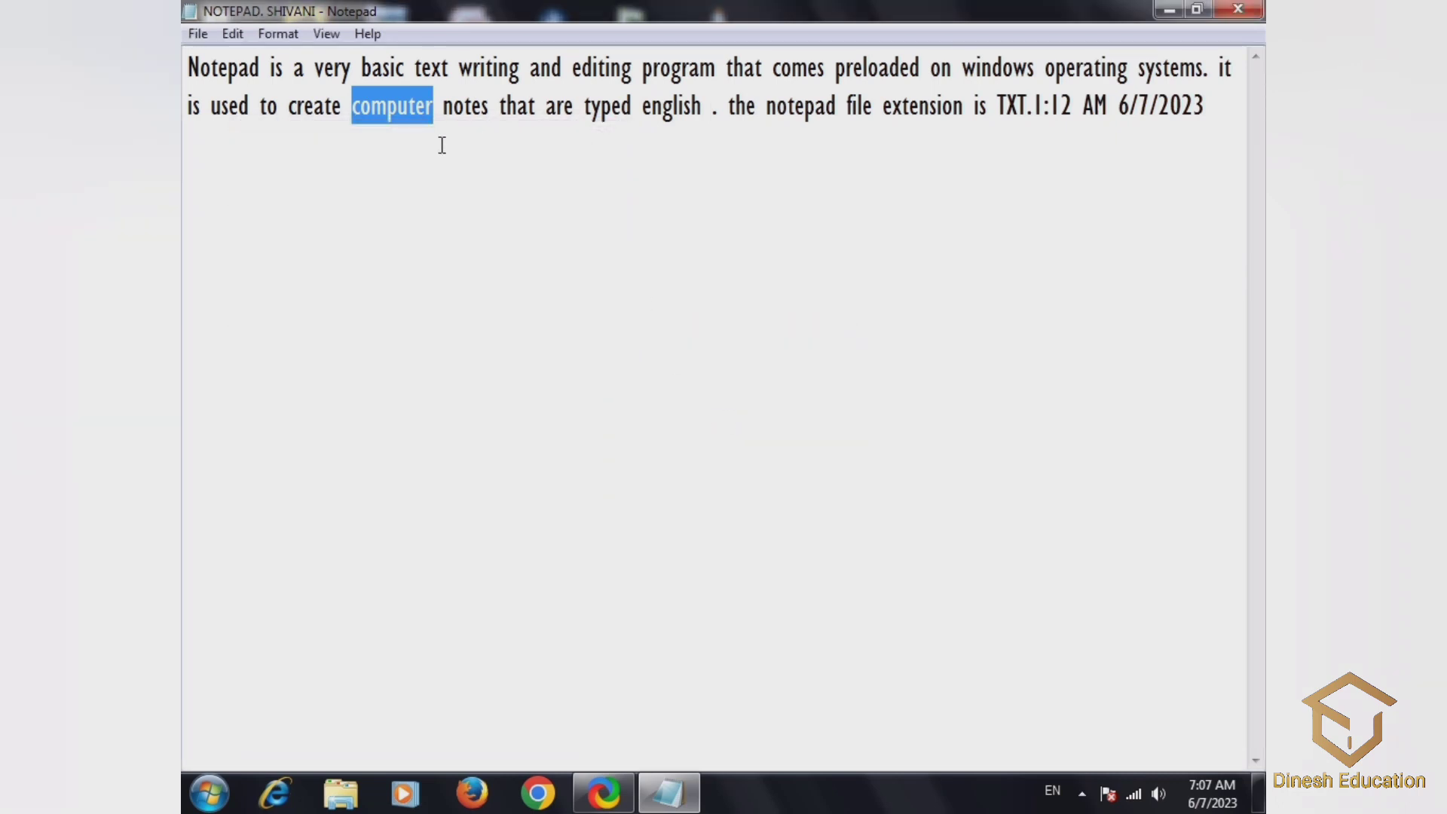
Delete the old 1:12 AM 6/7/2023 stamp and insert the current time/date, 7:08 AM 6/7/2023.
click(241, 38)
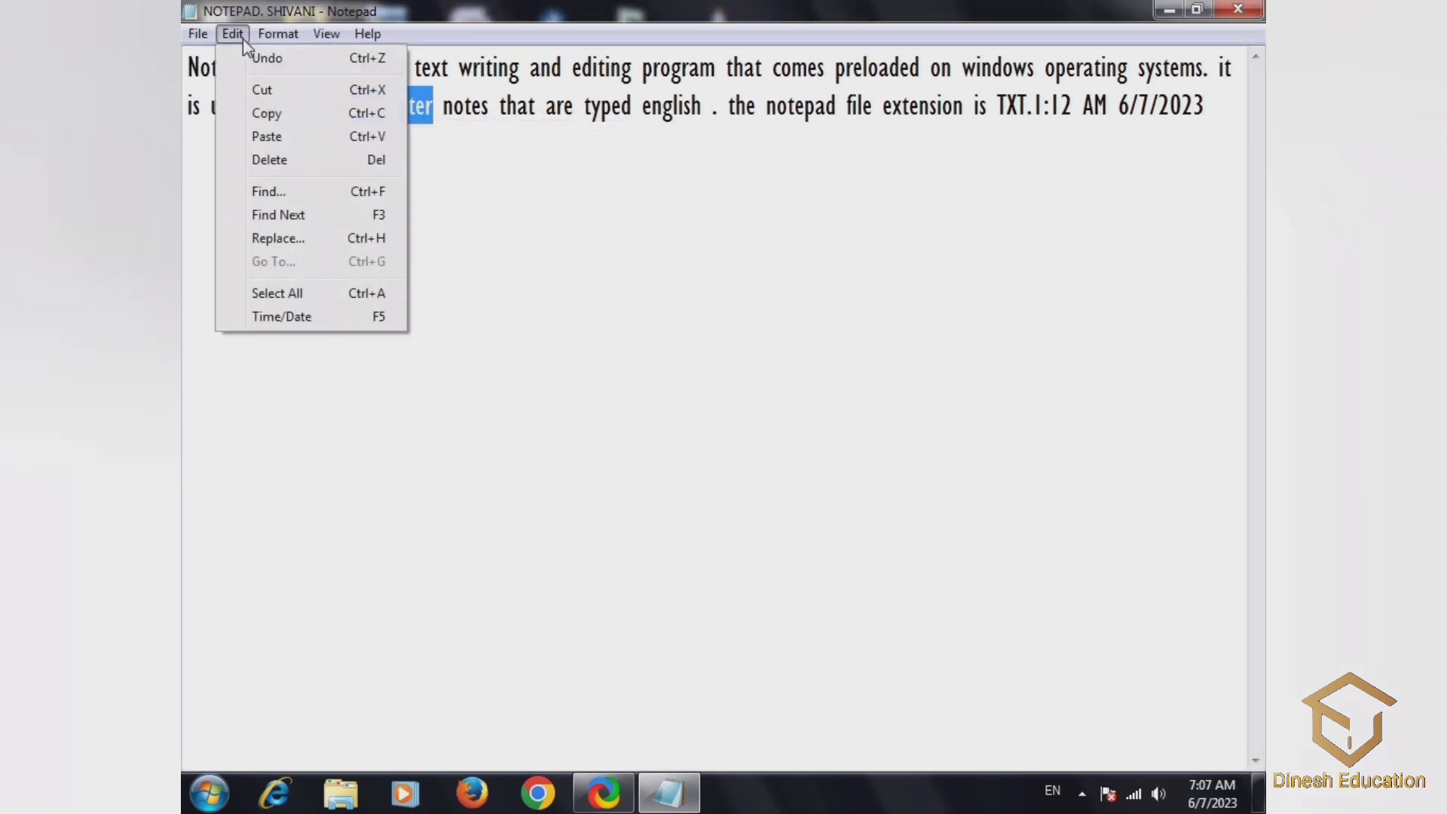
click(328, 292)
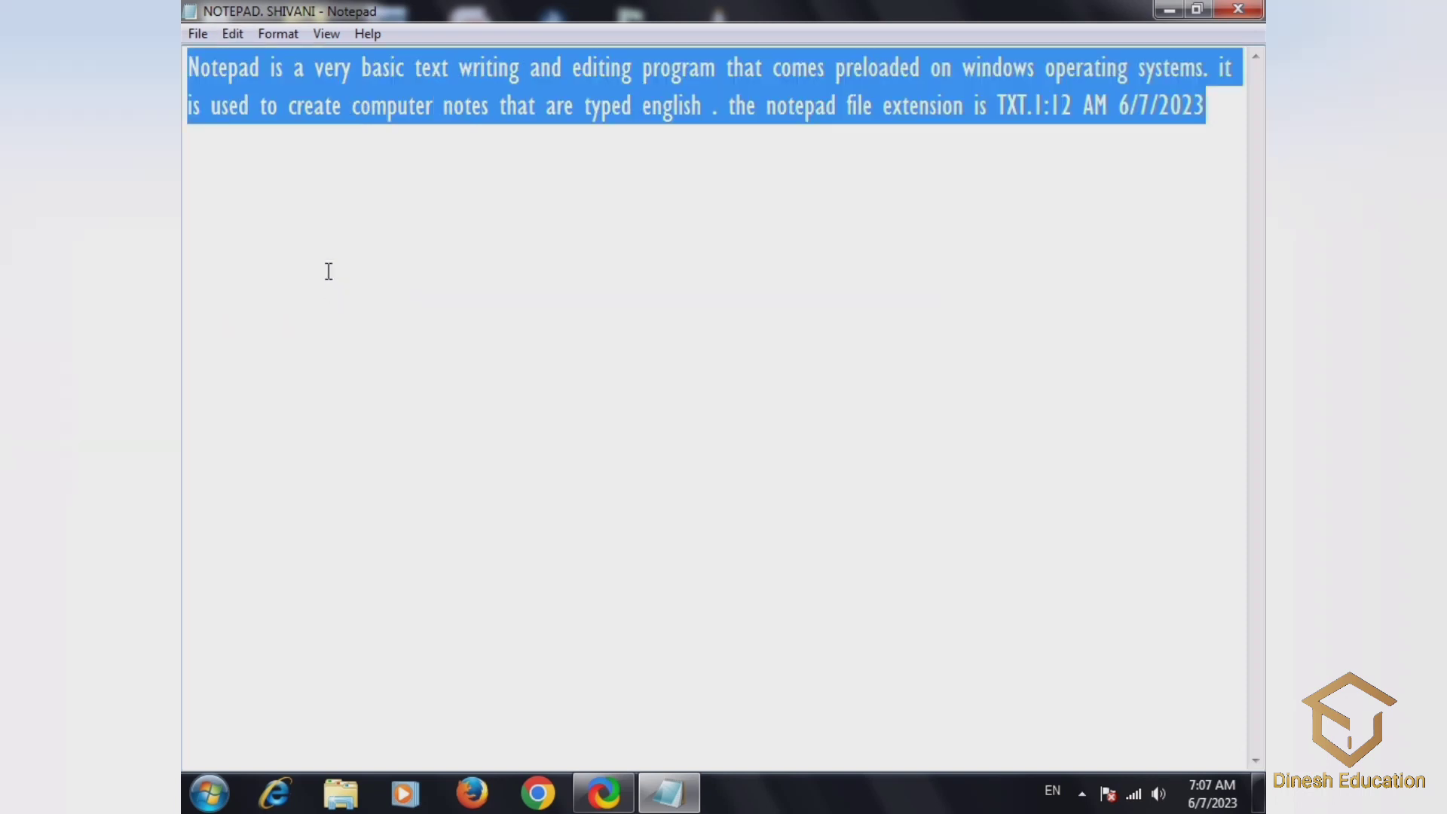
click(234, 35)
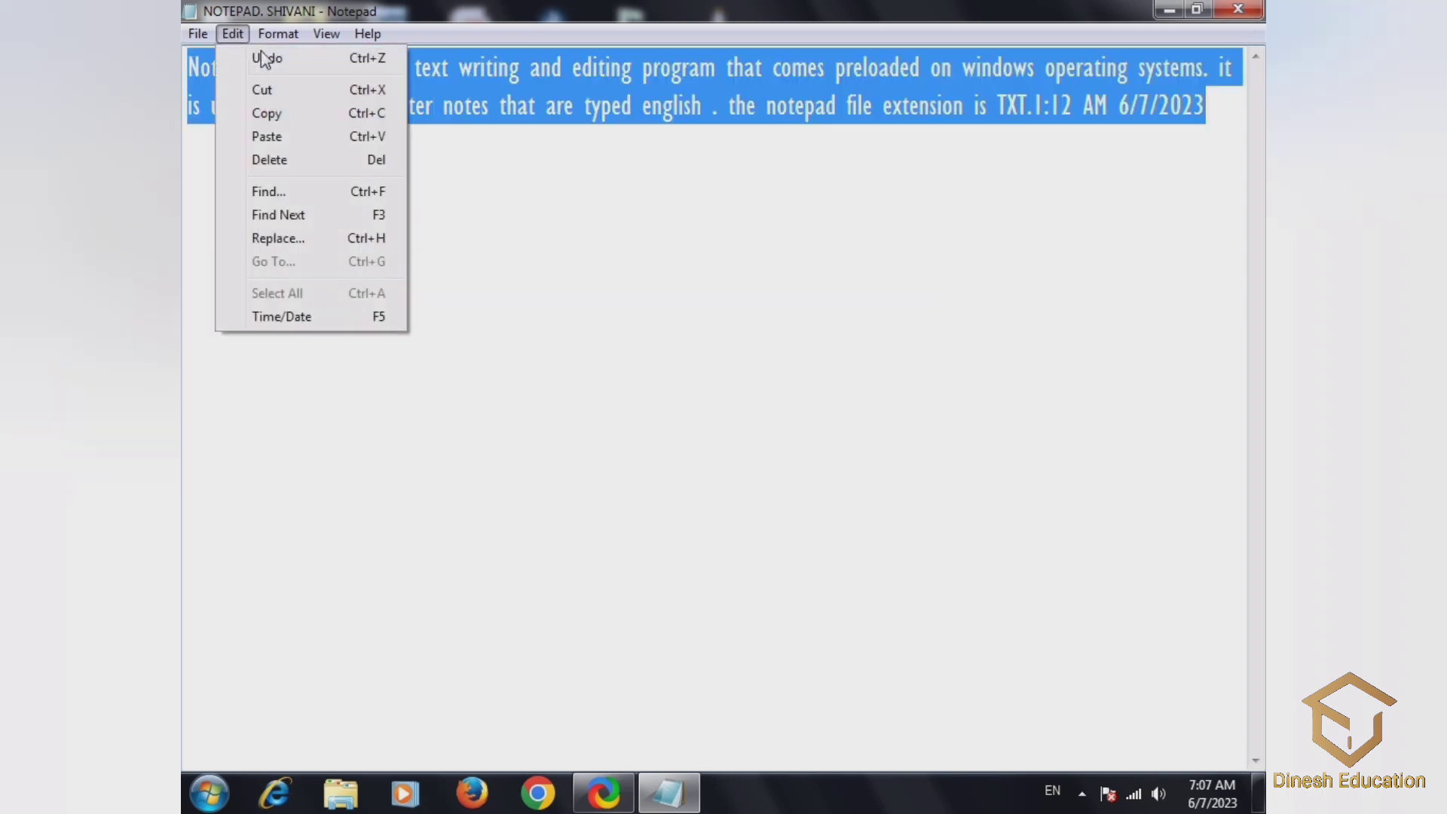
click(451, 277)
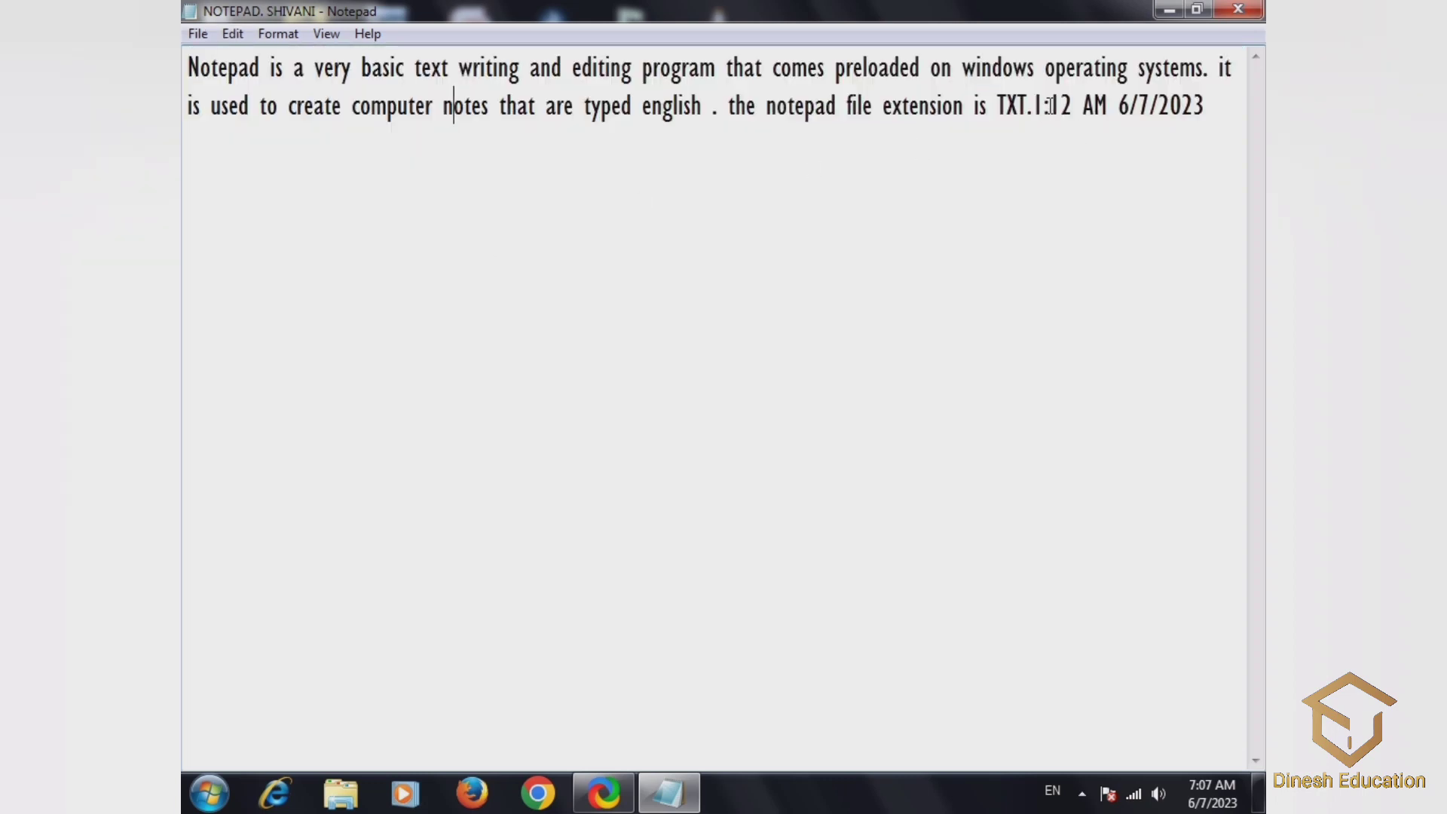
drag(1037, 104, 1207, 92)
key(Delete)
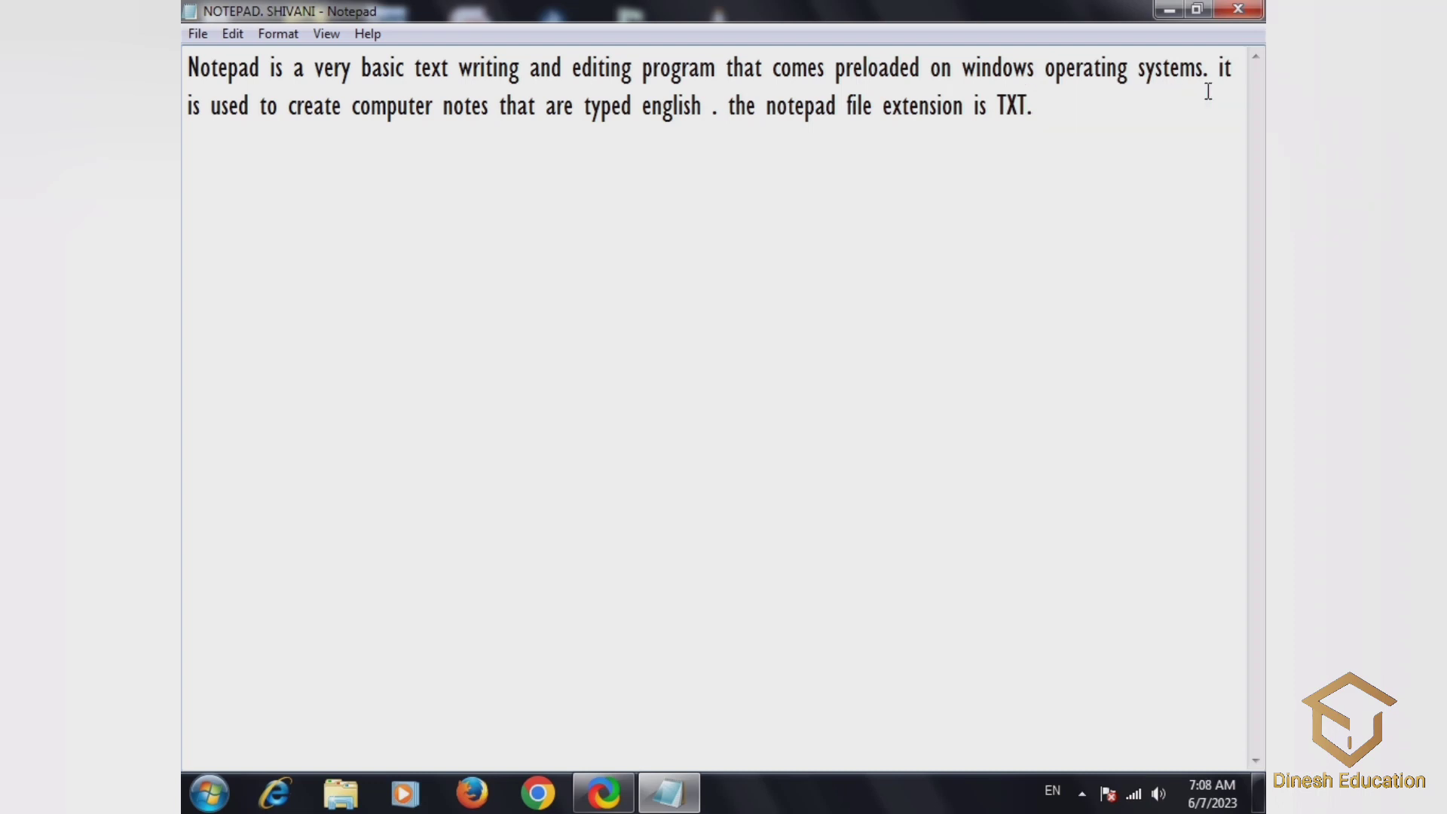
click(233, 34)
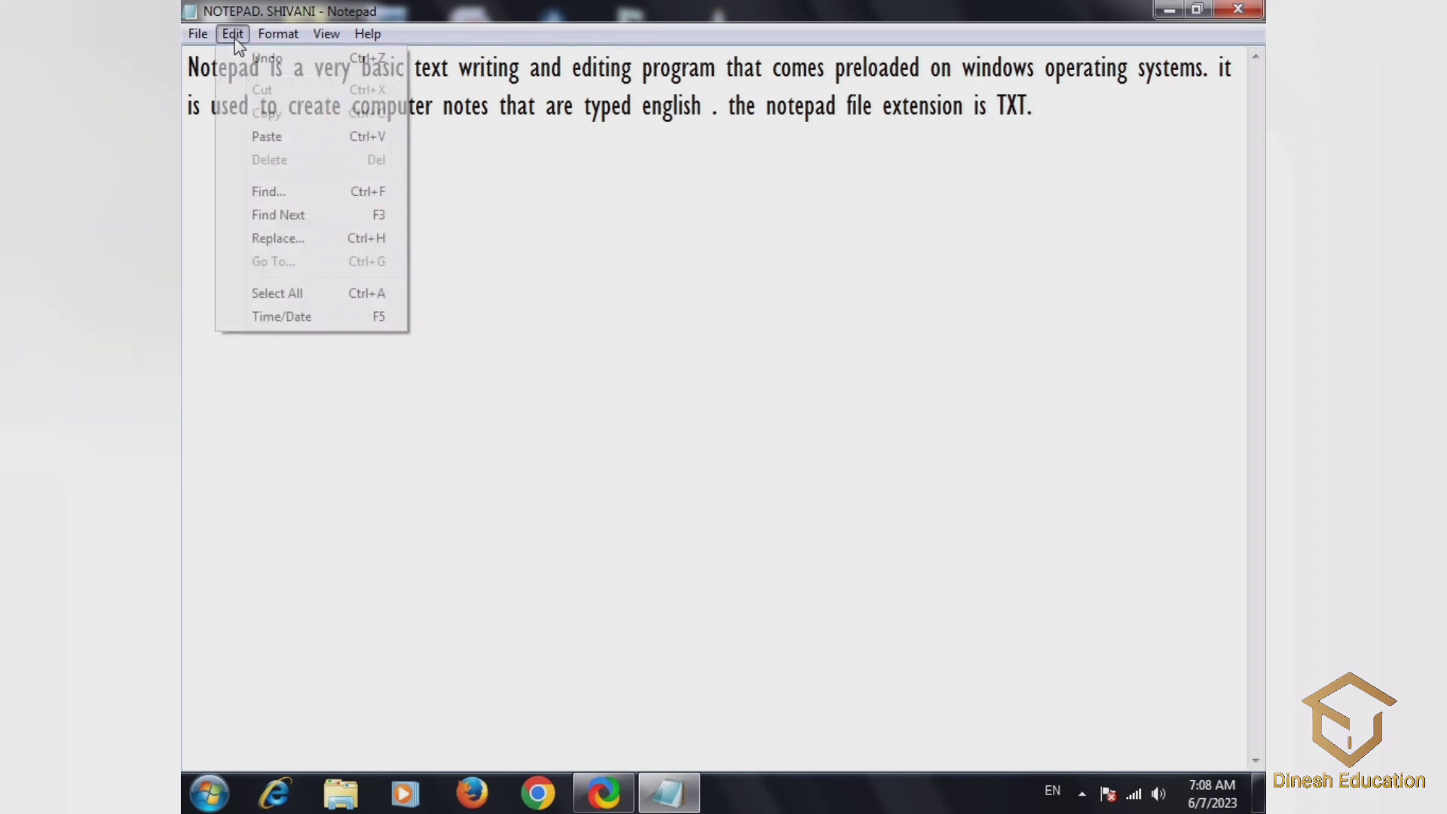
click(339, 319)
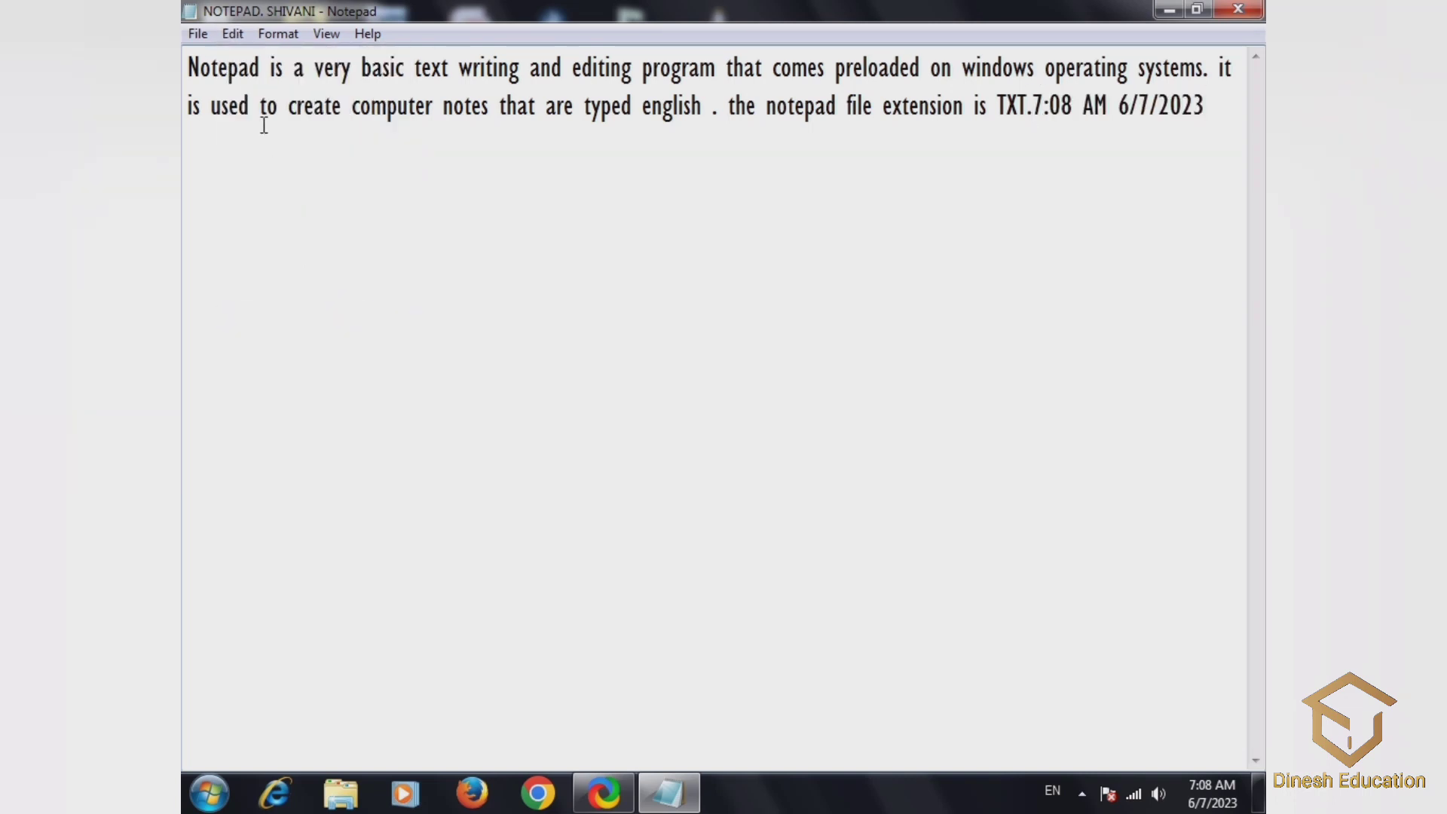
Turn Word Wrap off, then switch it back on.
click(273, 35)
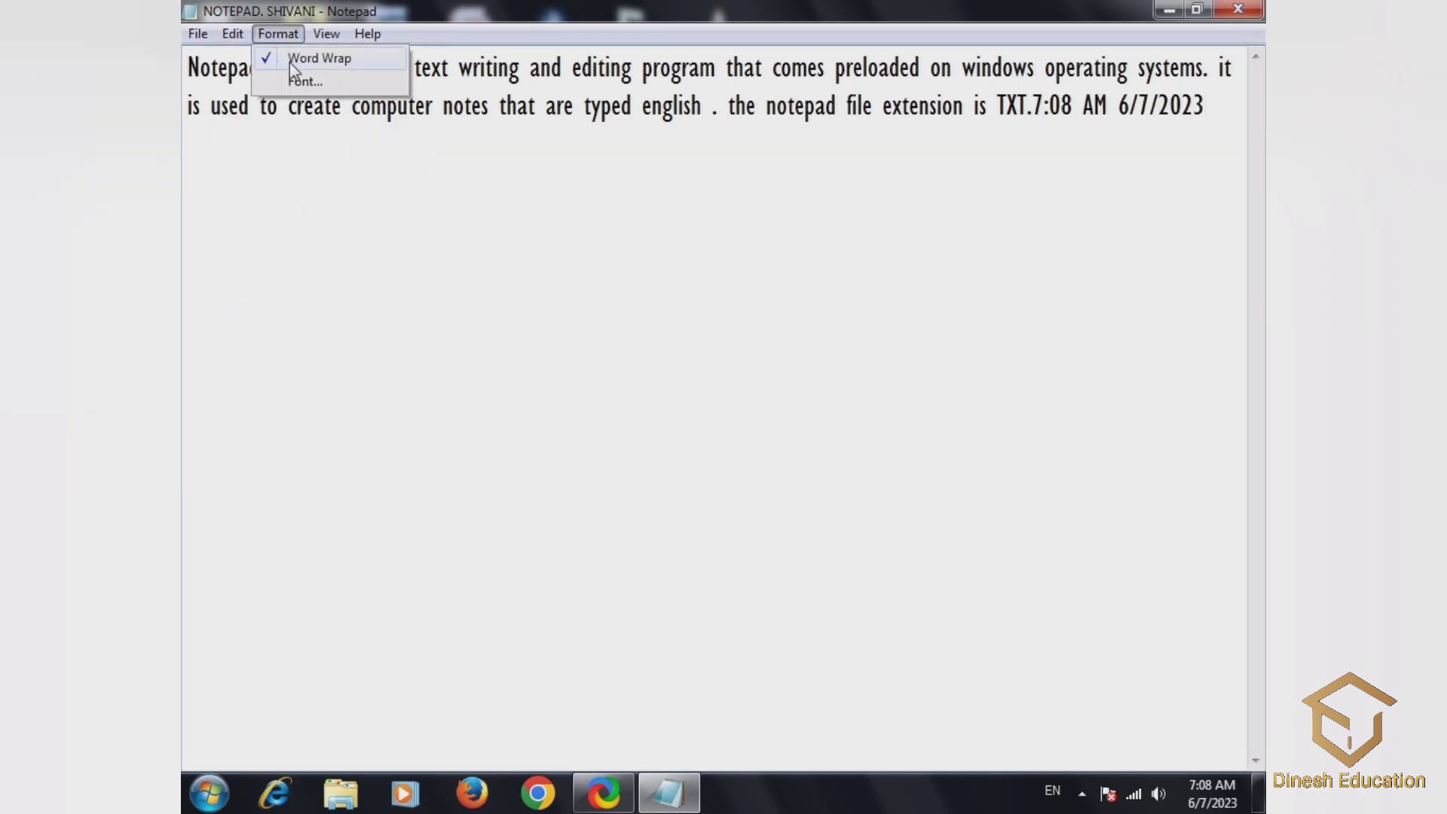
click(295, 61)
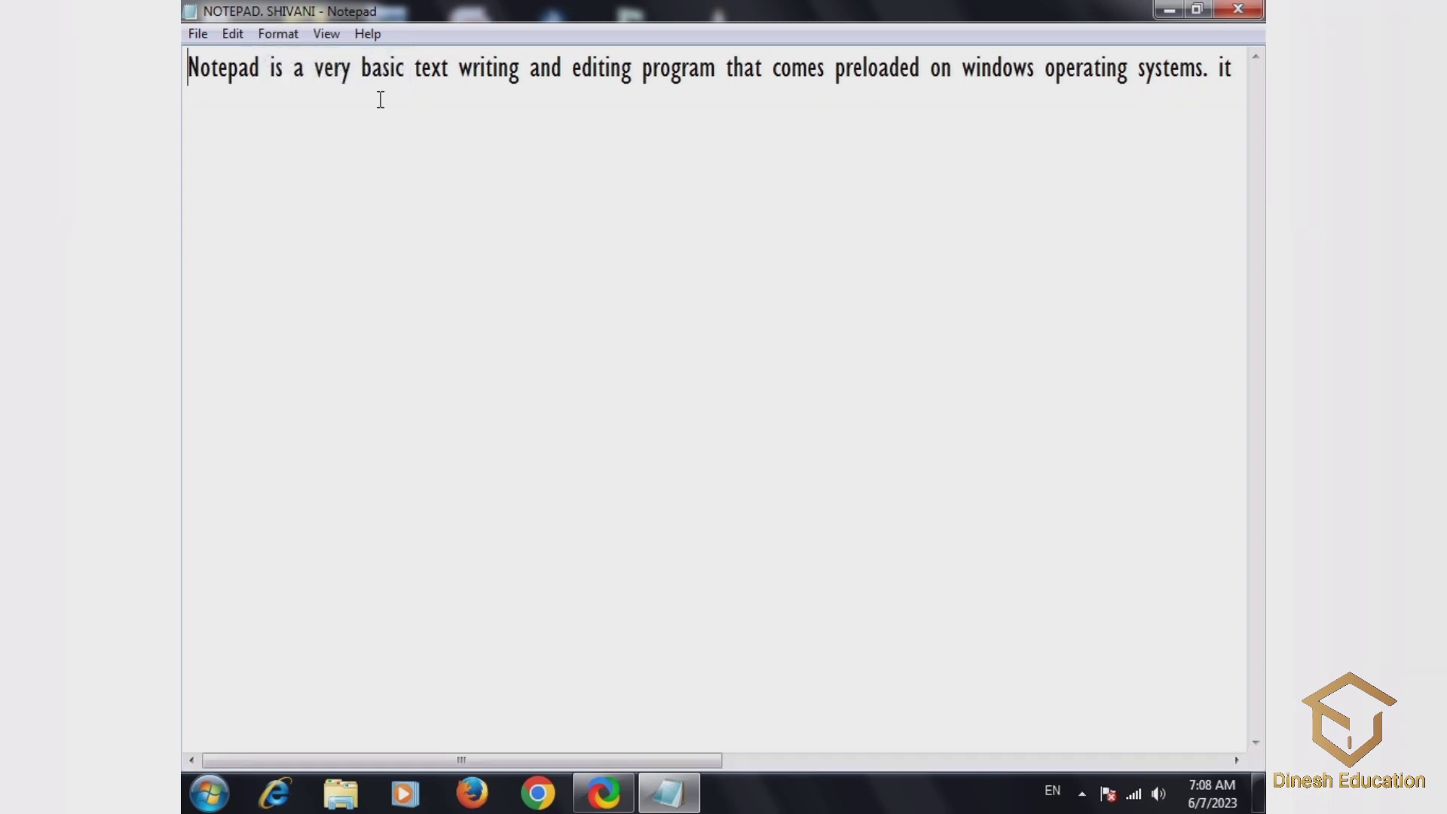
click(288, 38)
click(300, 57)
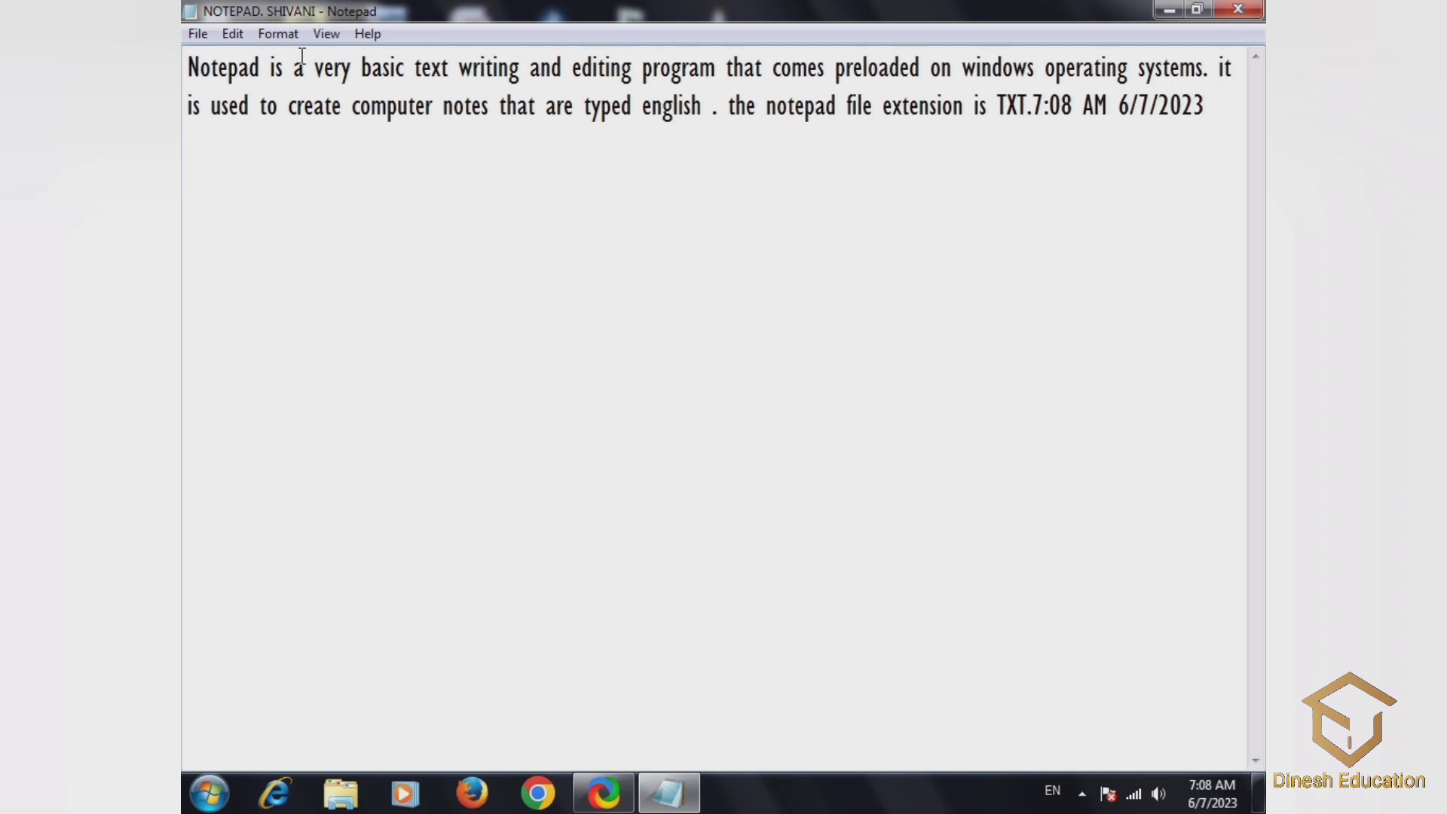
Change the font to Century Gothic, Bold, size 28.
click(282, 37)
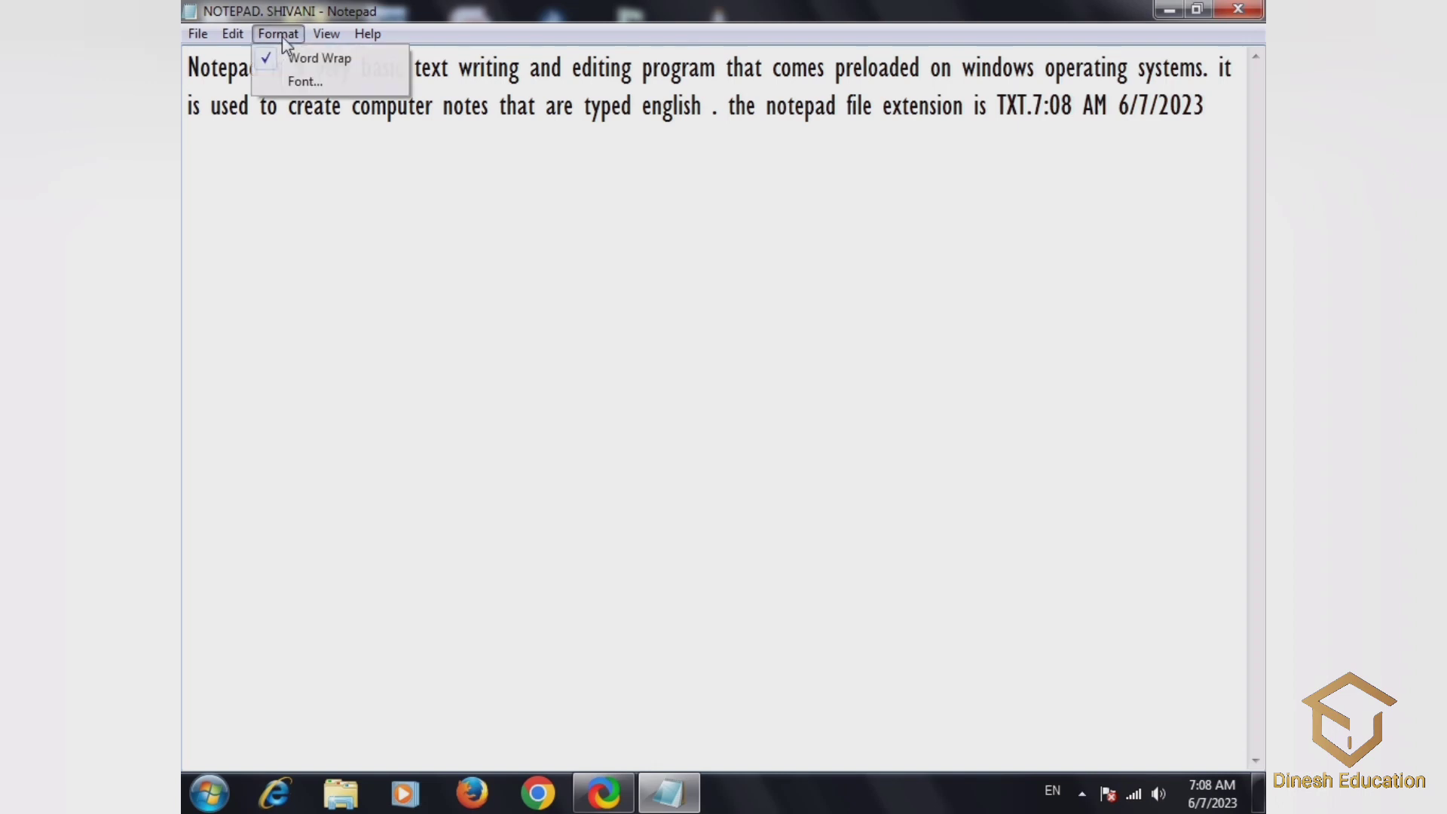
click(305, 80)
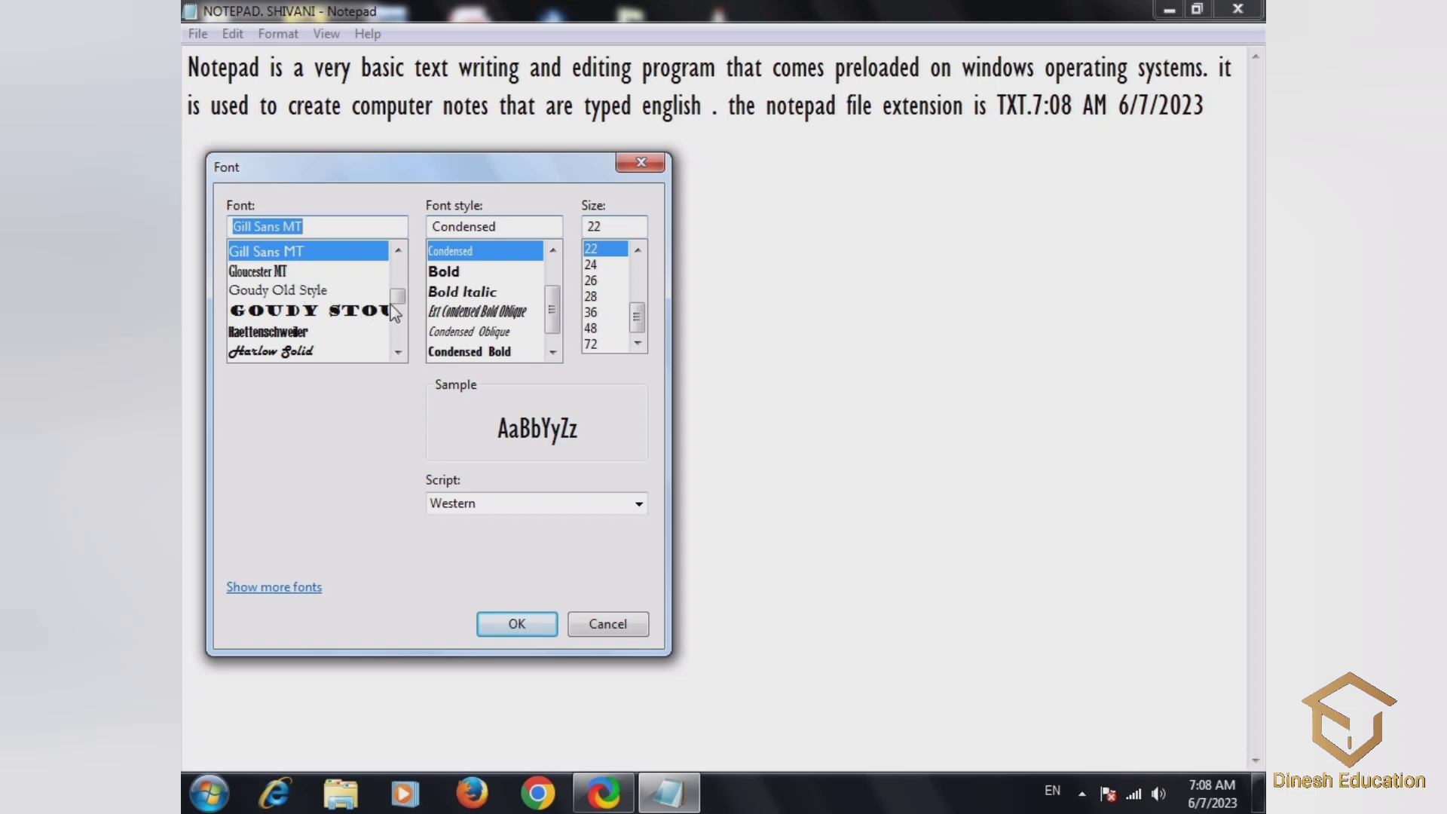
drag(397, 301, 399, 282)
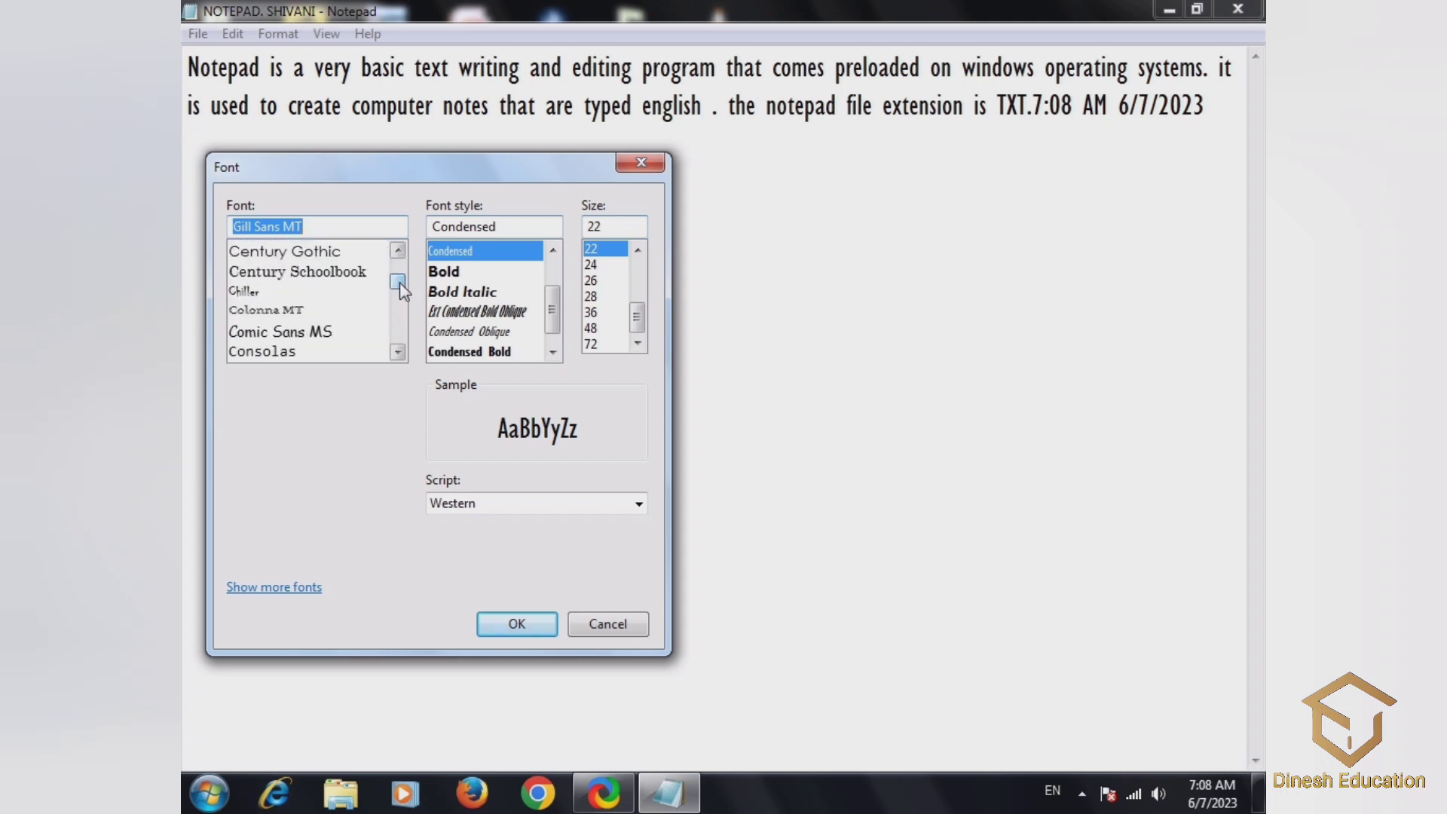
click(343, 256)
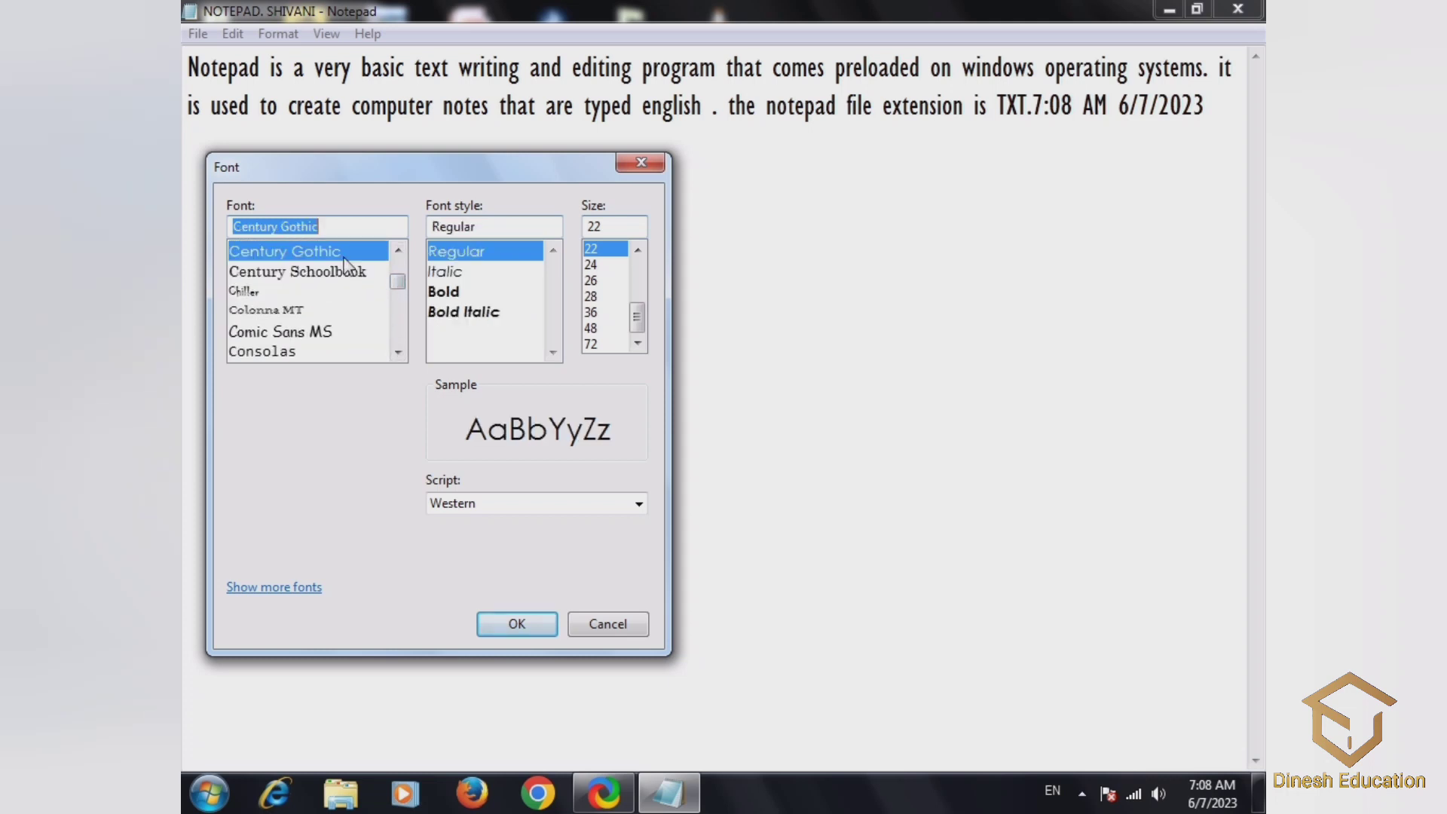
click(437, 294)
click(597, 296)
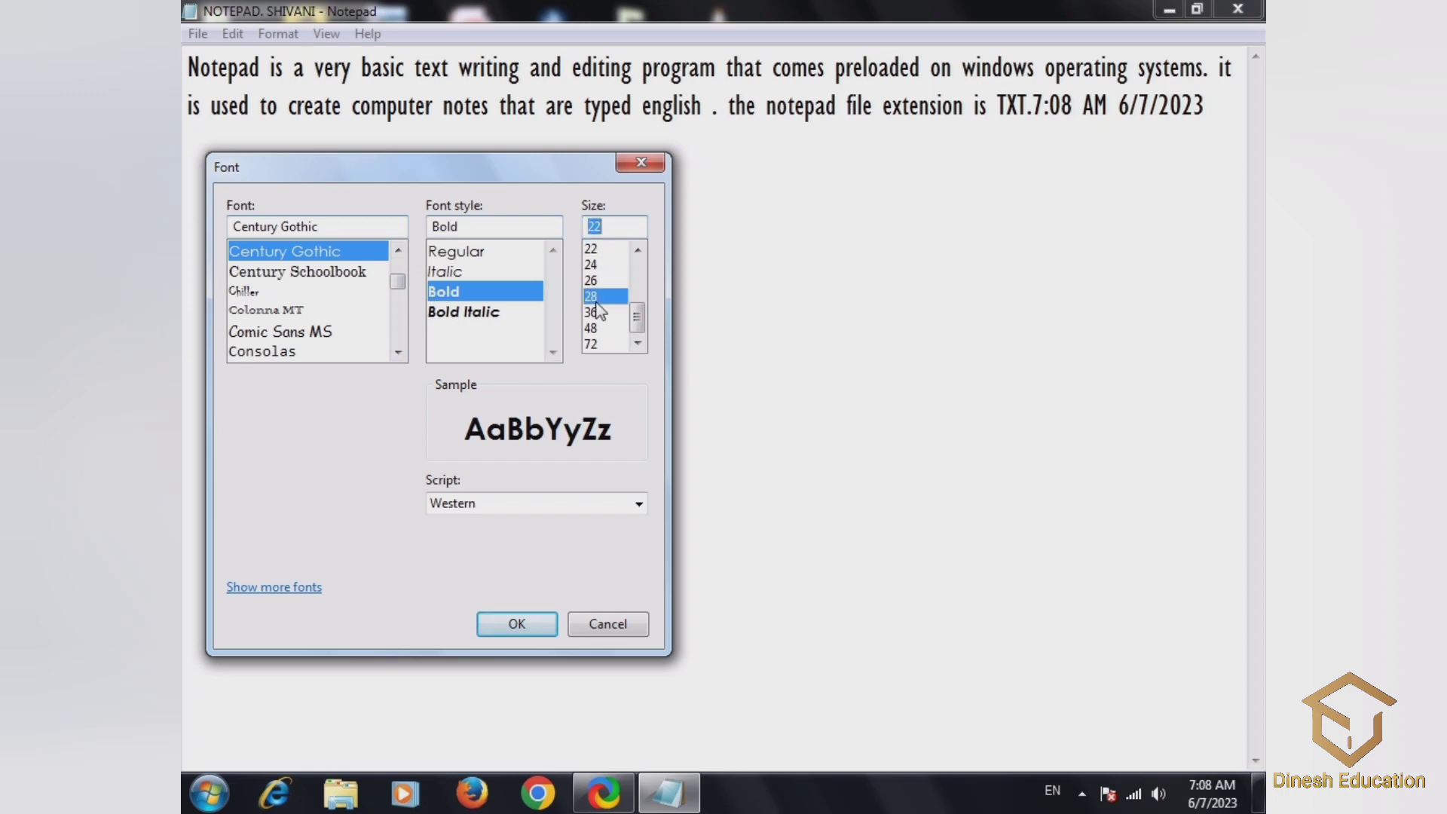
click(536, 634)
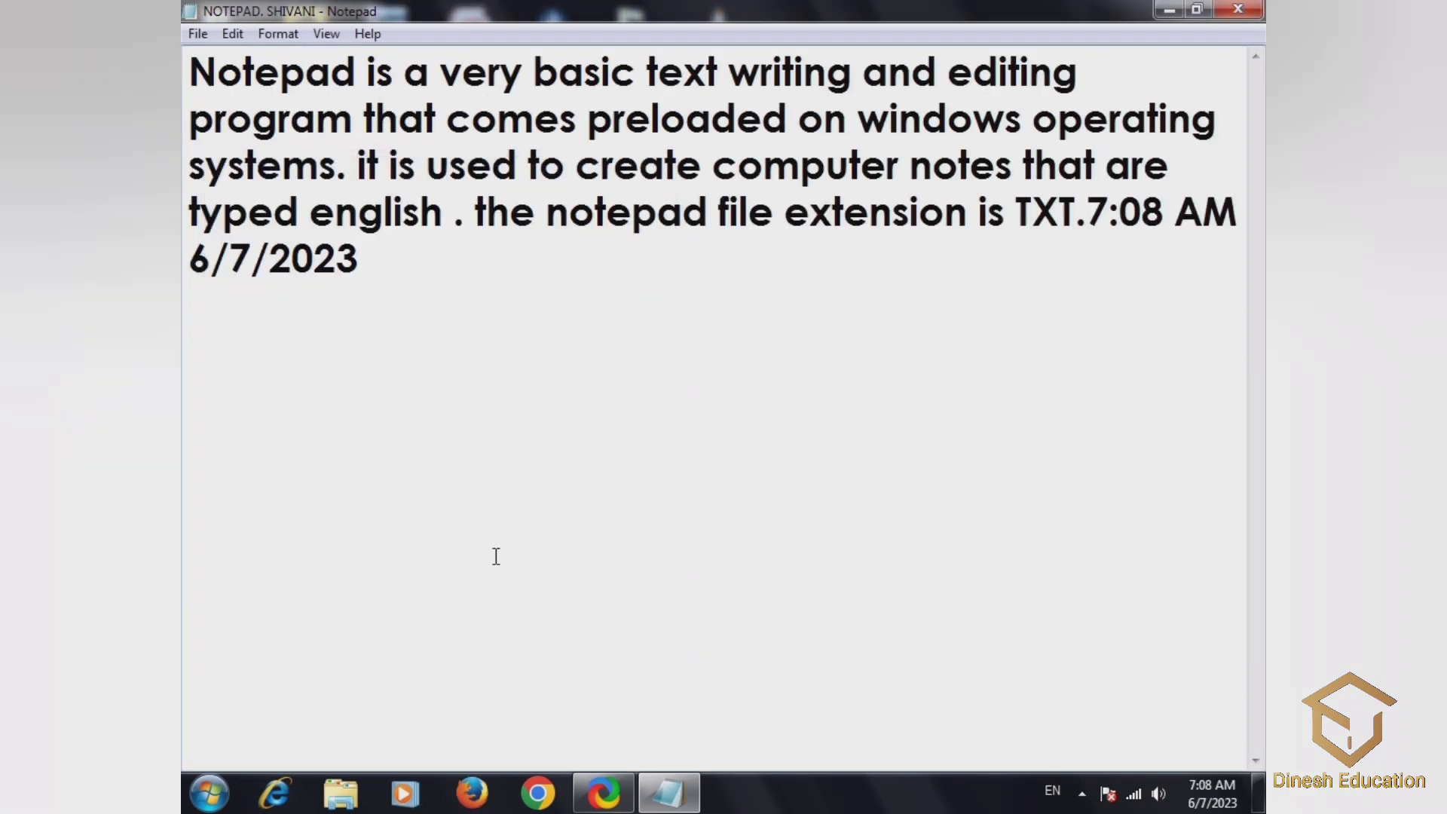